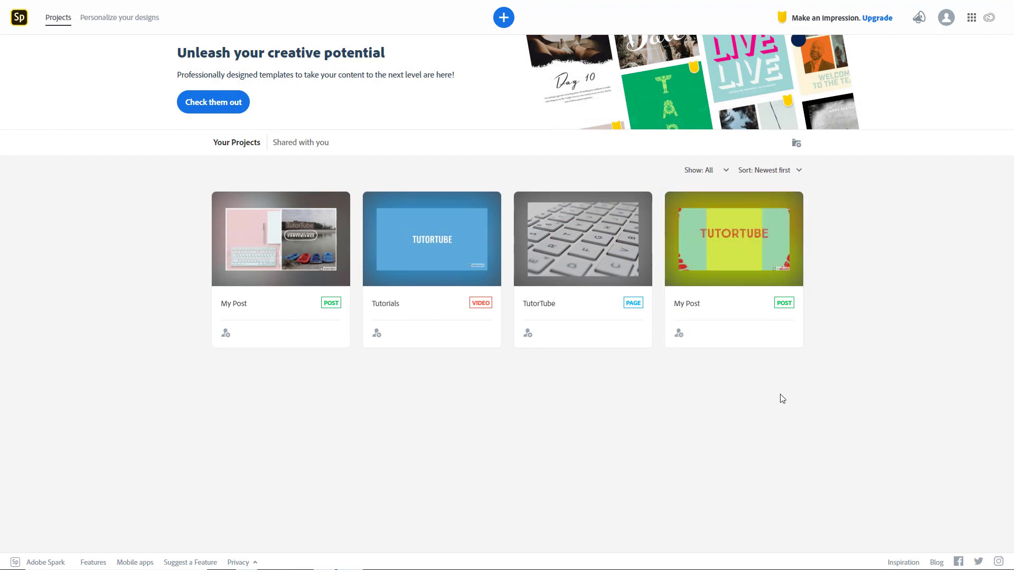
Step: Create a new graphic from scratch using the standard Widescreen size
{"action": "left_click", "coordinate": [504, 19]}
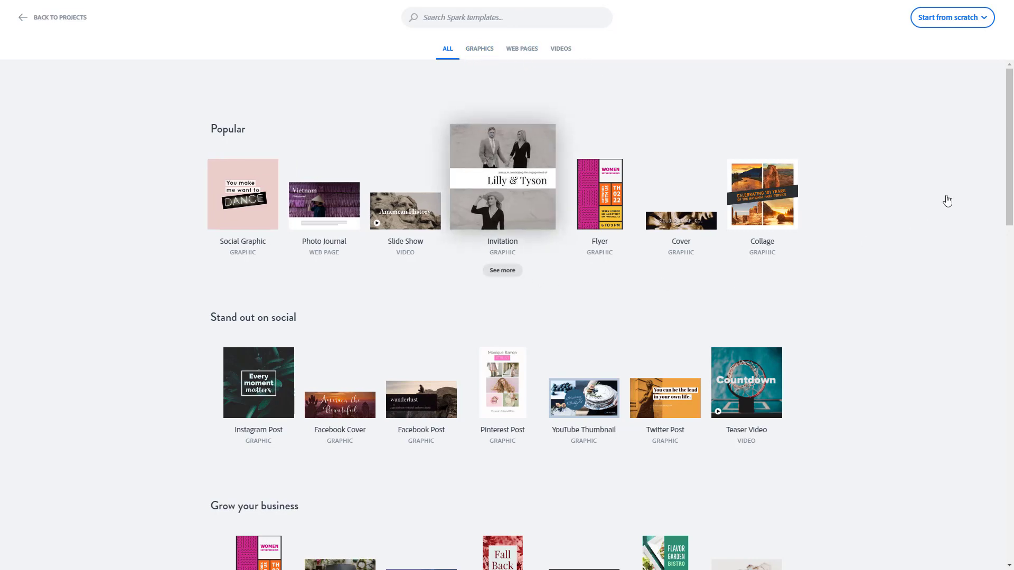
{"action": "left_click", "coordinate": [957, 20]}
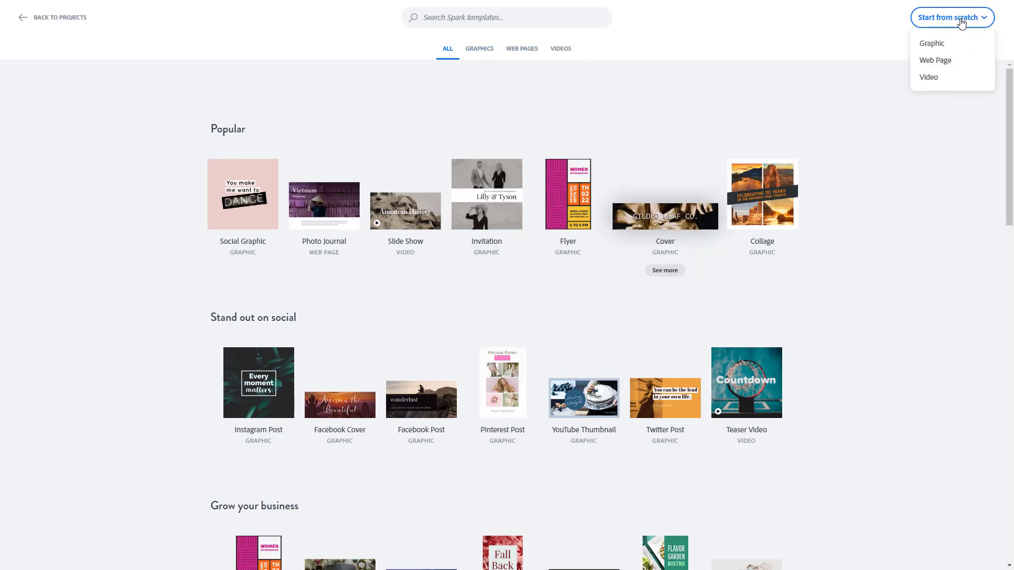
{"action": "left_click", "coordinate": [935, 49]}
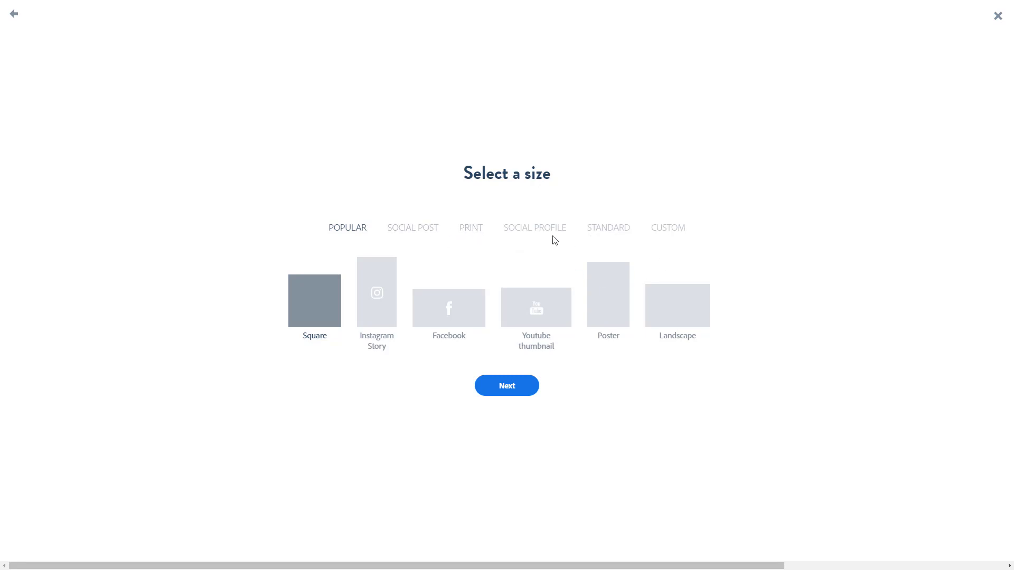
{"action": "left_click", "coordinate": [673, 229]}
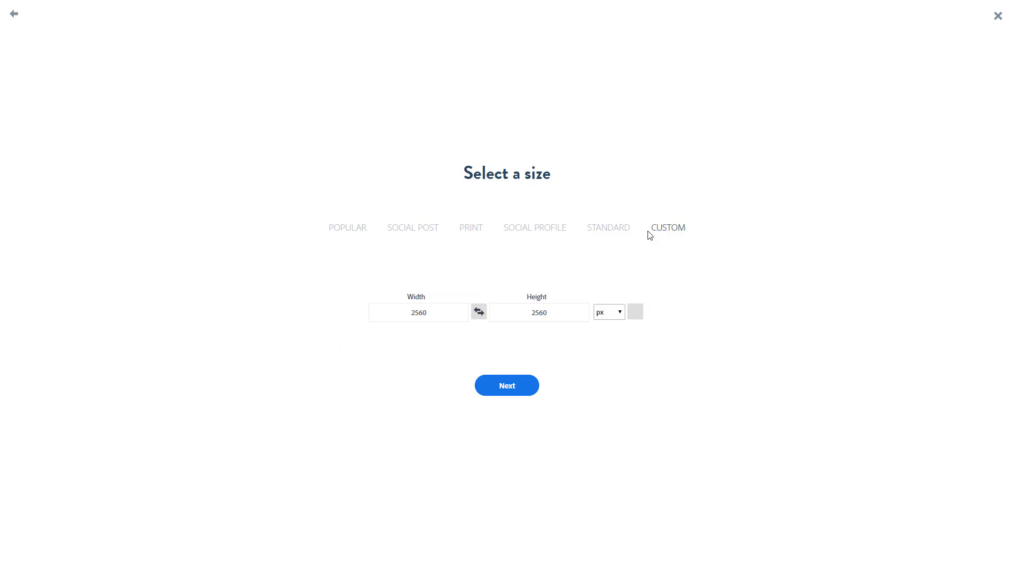
{"action": "left_click", "coordinate": [613, 233]}
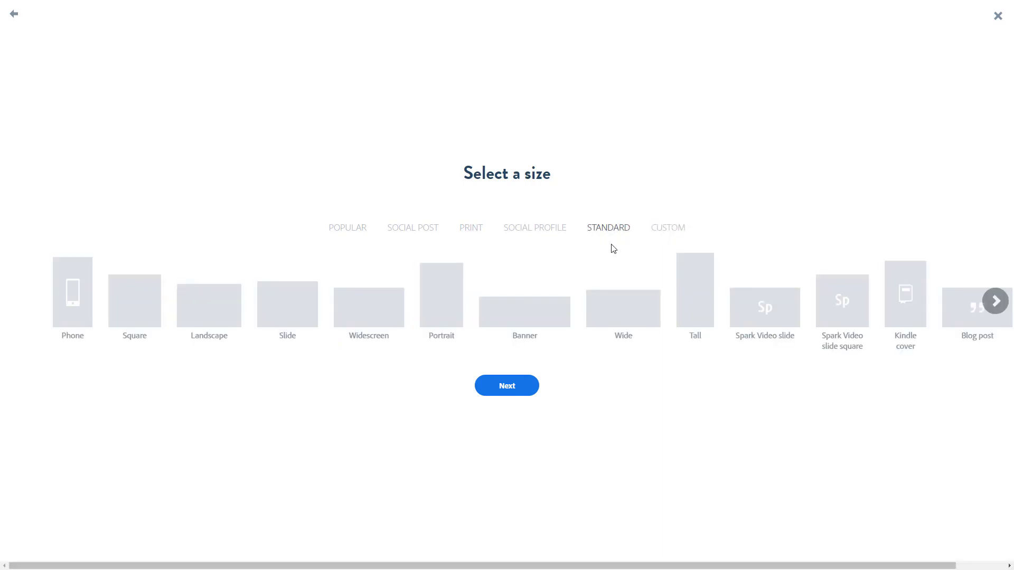
{"action": "left_click", "coordinate": [385, 309]}
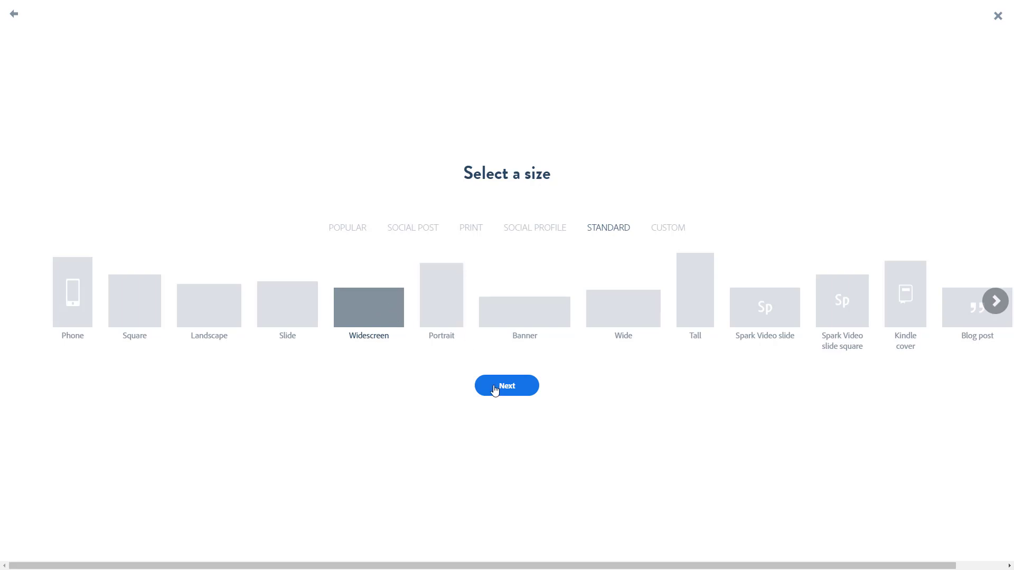
{"action": "left_click", "coordinate": [495, 390]}
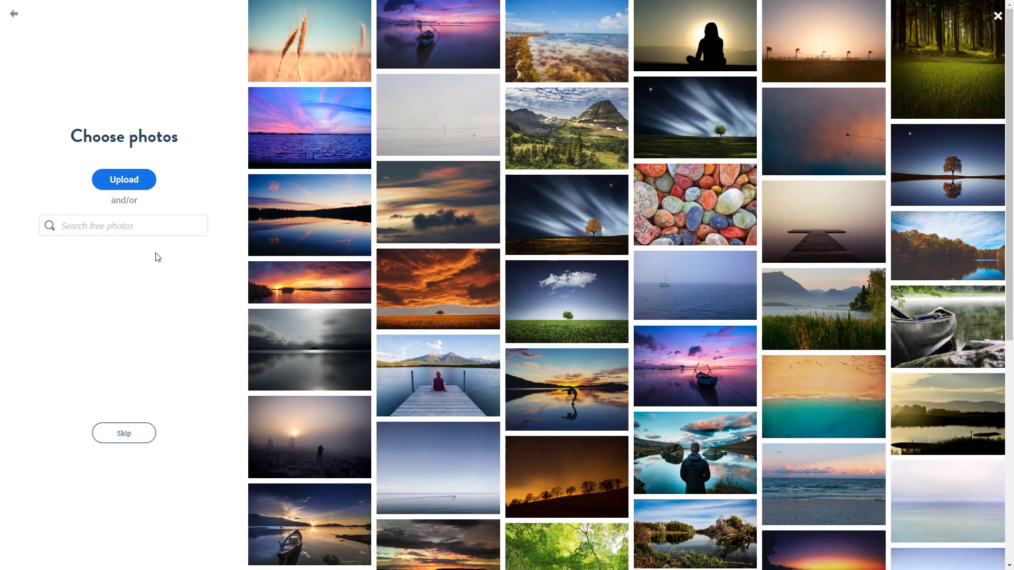
Step: Search the free photos for "landscape"
{"action": "left_click", "coordinate": [126, 227]}
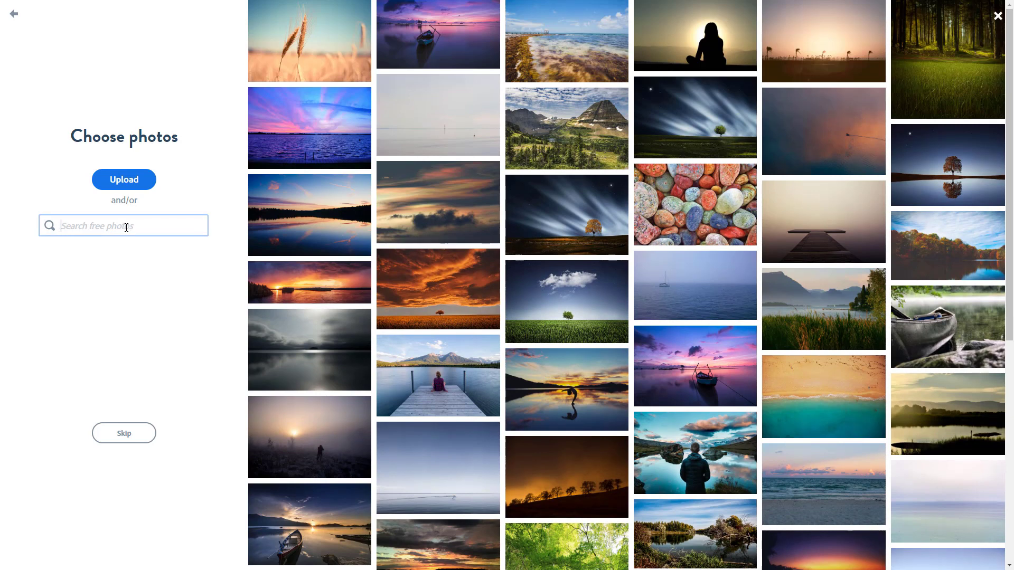
{"action": "type", "text": "landscape"}
{"action": "key", "text": "Return"}
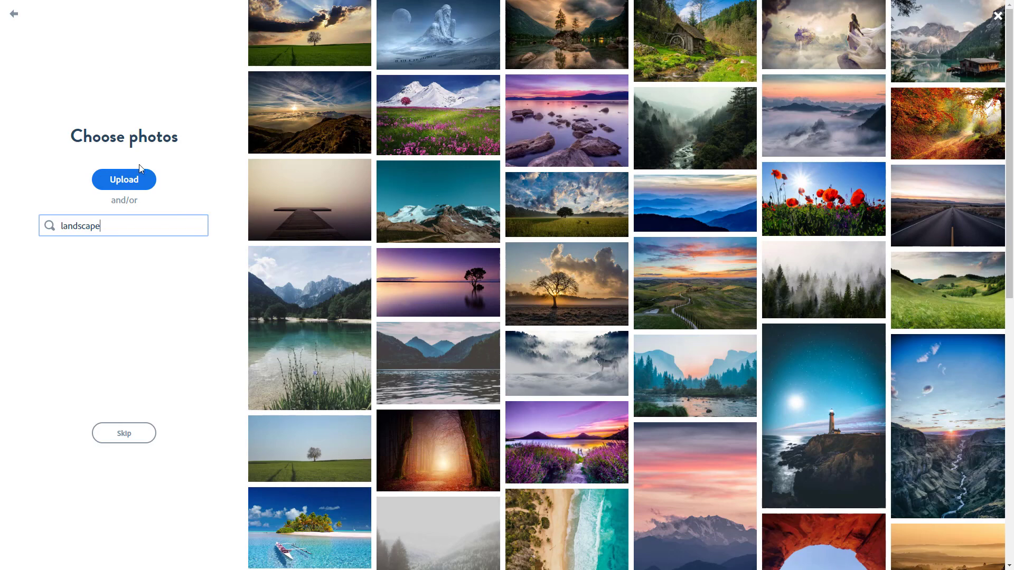
Step: Upload the IMG_0156 picture from the Pictures folder and use it as the graphic's photo
{"action": "left_click", "coordinate": [125, 181]}
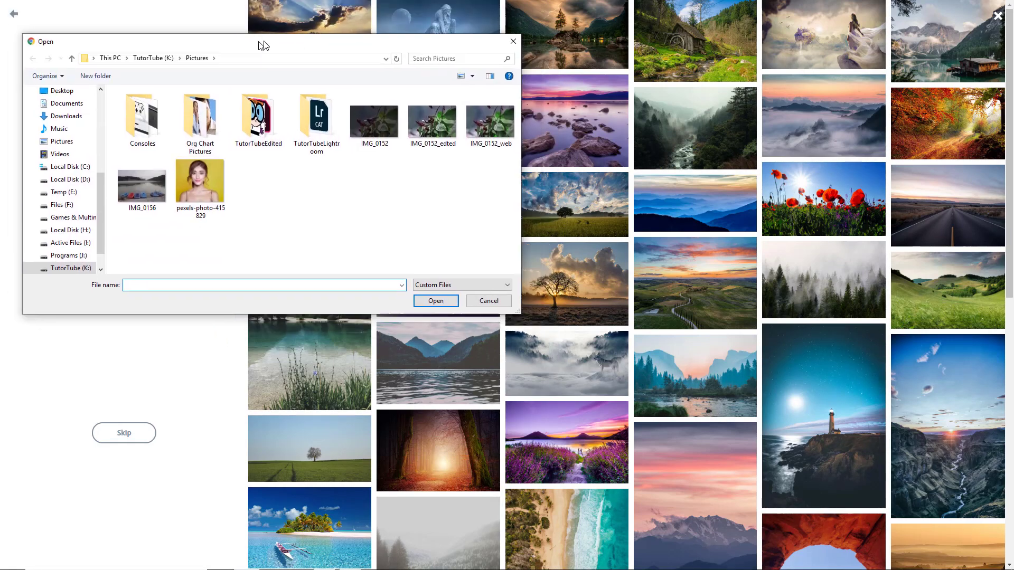
{"action": "scroll", "coordinate": [157, 202], "scroll_direction": "down", "scroll_amount": 1}
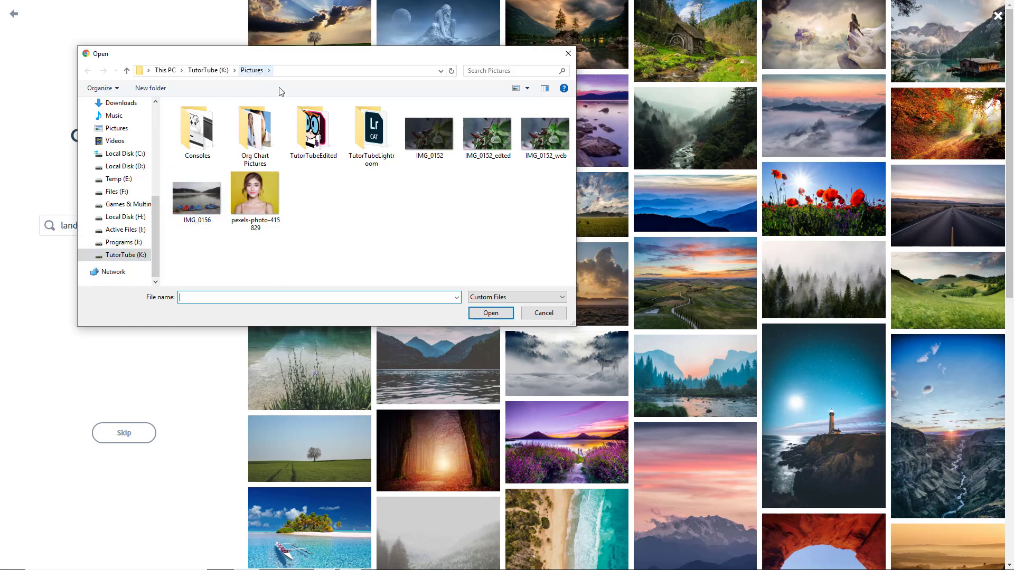
{"action": "left_click", "coordinate": [199, 201]}
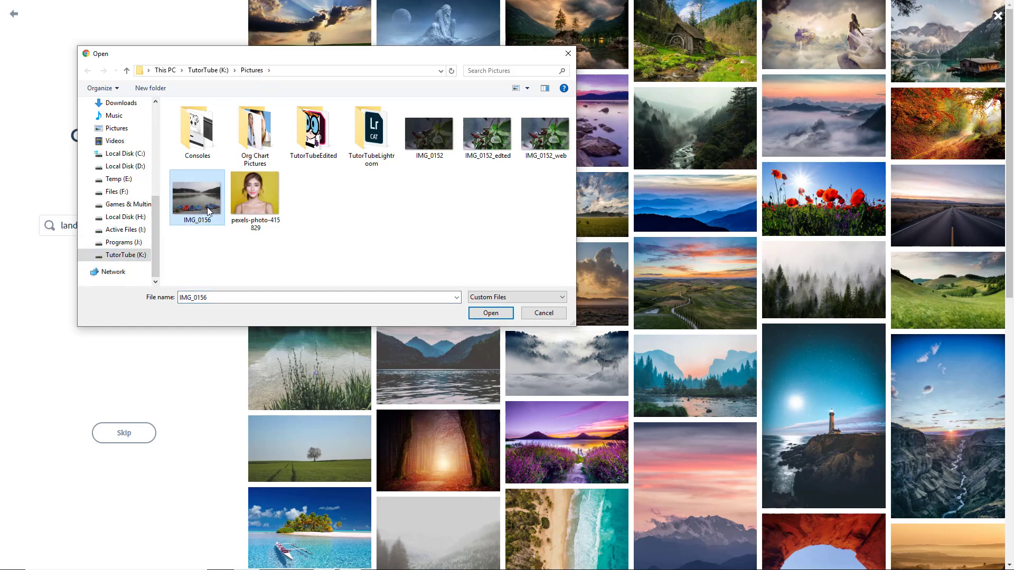
{"action": "left_click", "coordinate": [479, 314]}
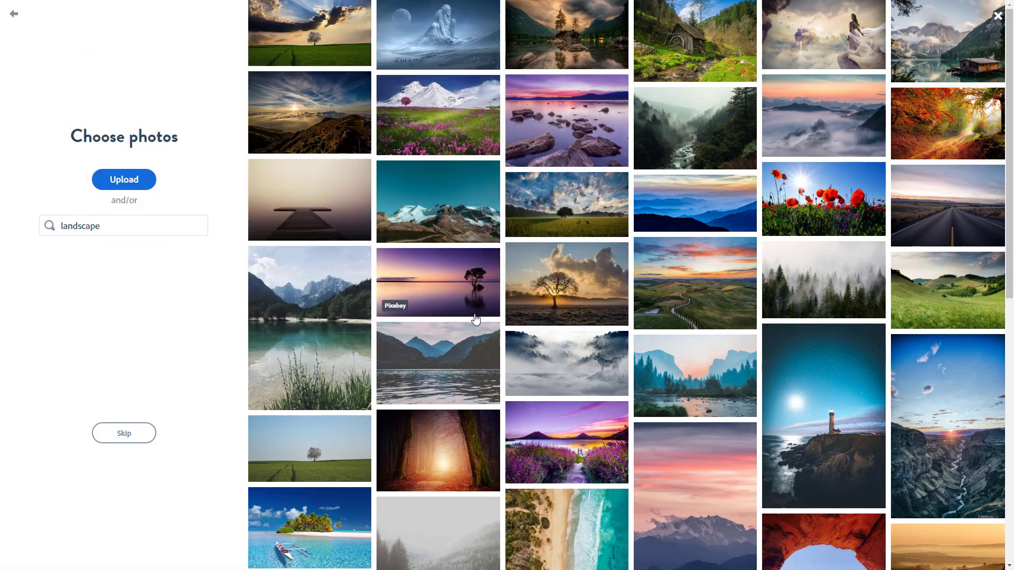
{"action": "mouse_move", "coordinate": [59, 265]}
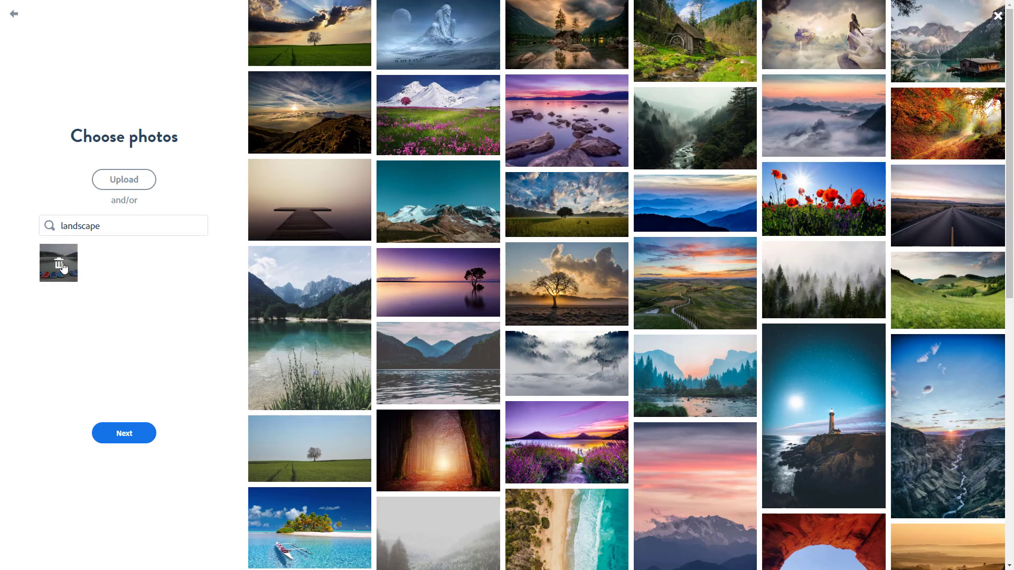
{"action": "left_click", "coordinate": [133, 435]}
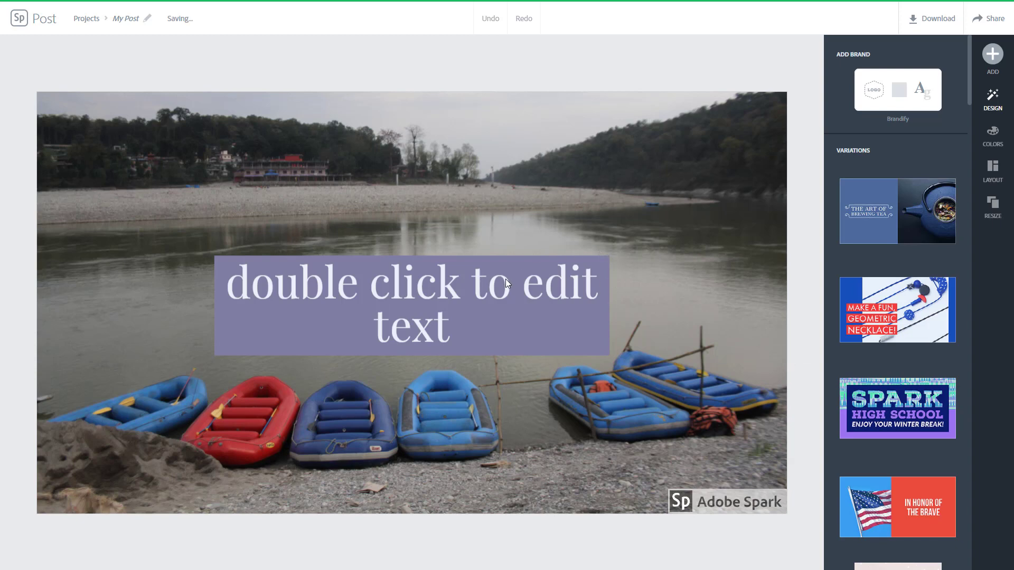
Step: Replace the placeholder text on the photo with "TutorTube"
{"action": "double_click", "coordinate": [421, 297]}
{"action": "key", "text": "ctrl+a"}
{"action": "key", "text": "BackSpace"}
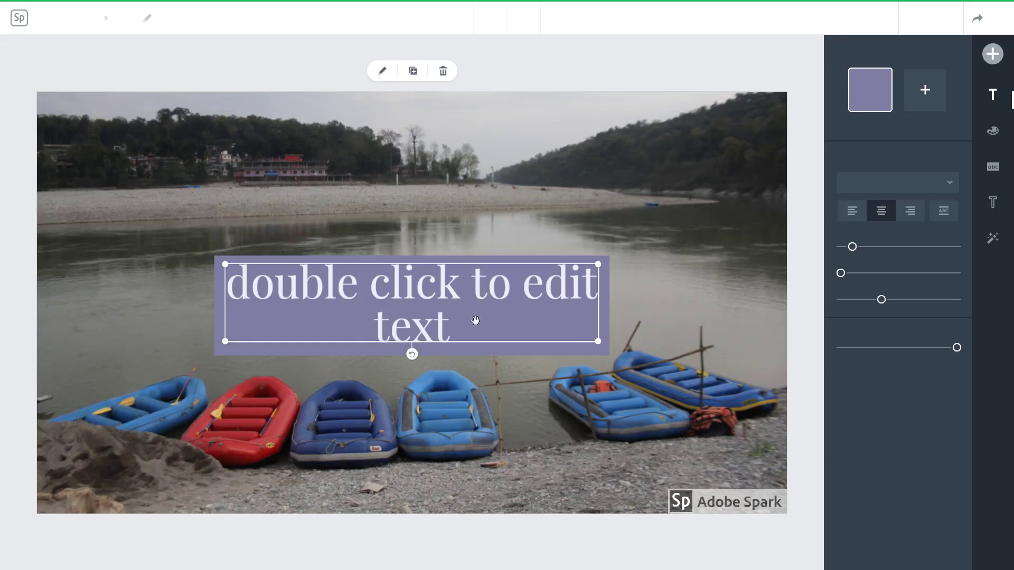
{"action": "left_click", "coordinate": [473, 324]}
{"action": "double_click", "coordinate": [447, 307]}
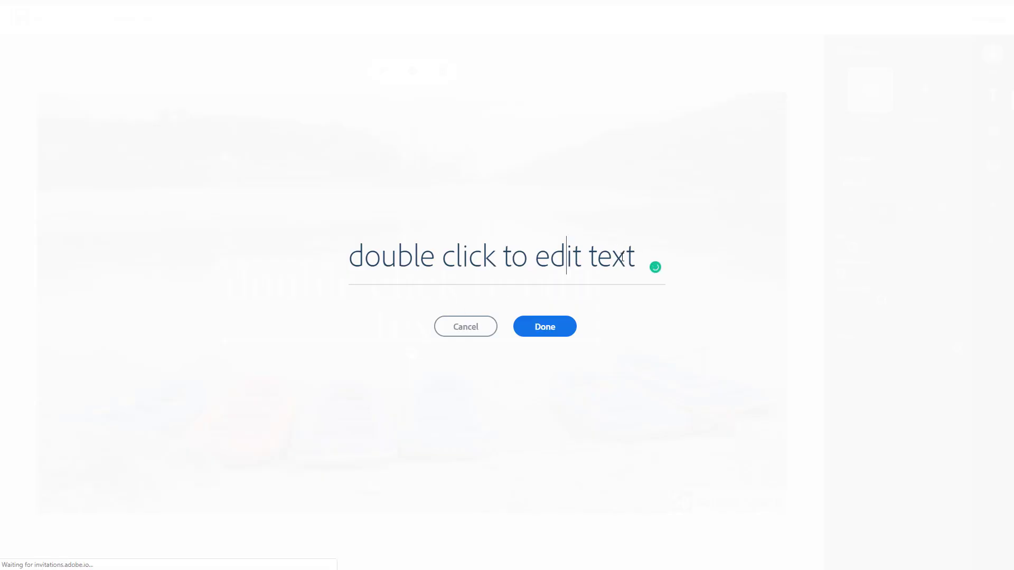
{"action": "left_click_drag", "start_coordinate": [637, 256], "coordinate": [282, 263]}
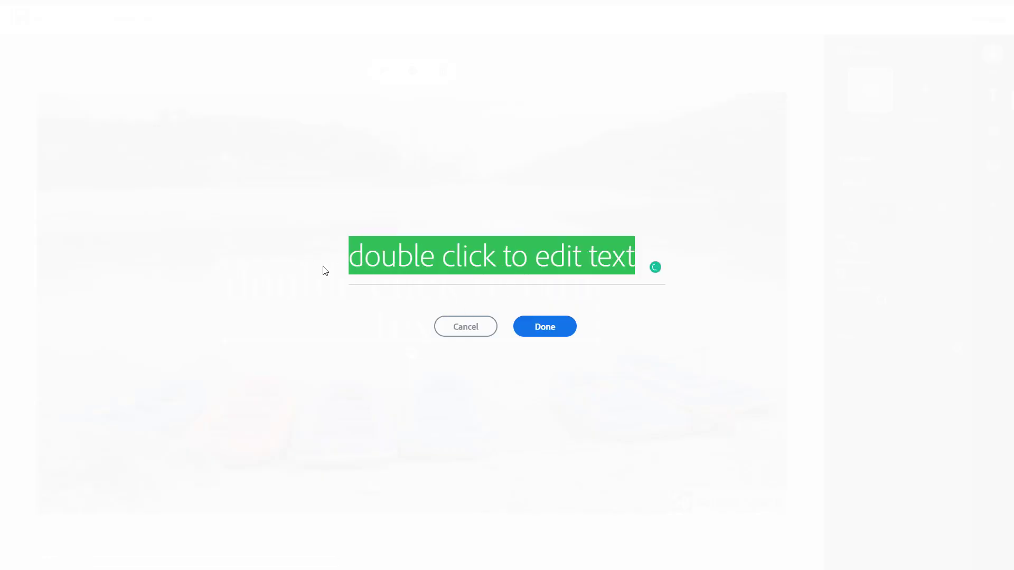
{"action": "type", "text": "Tut"}
{"action": "key", "text": "BackSpace"}
{"action": "type", "text": "t"}
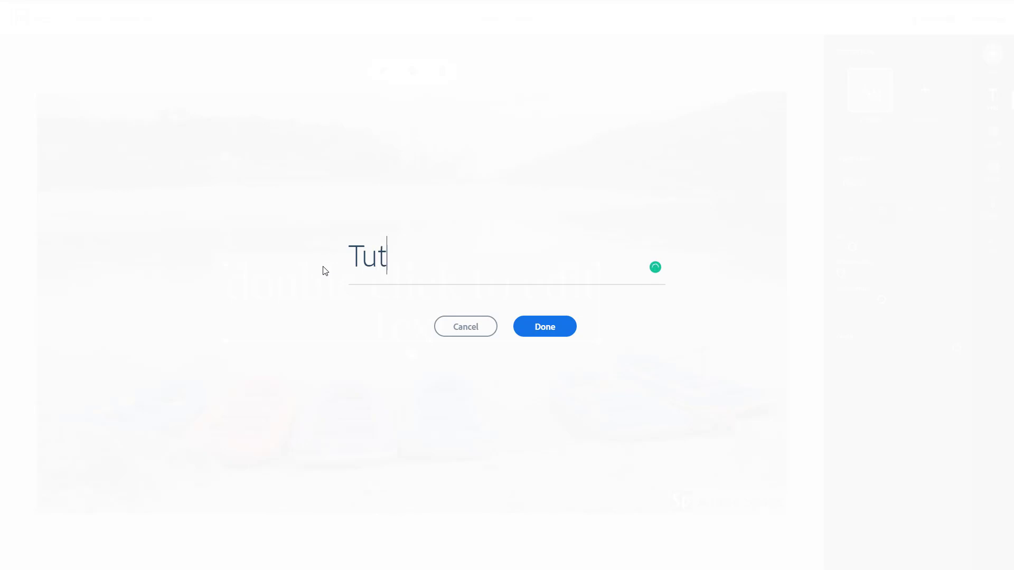
{"action": "type", "text": "orTube"}
{"action": "left_click", "coordinate": [531, 332]}
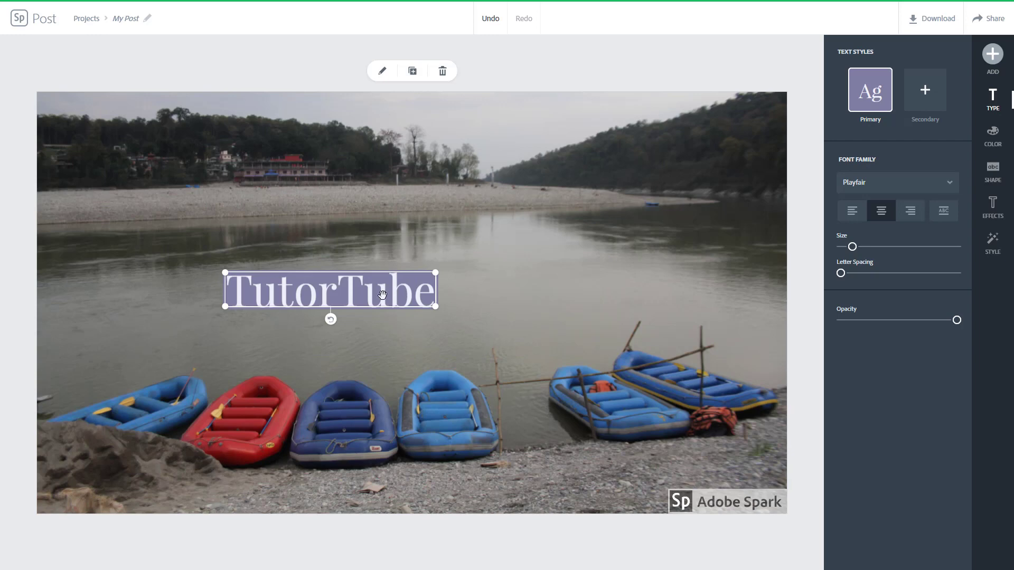
Step: Move the TutorTube title to the middle of the photo and set its font to Stencil Std Bold
{"action": "left_click_drag", "start_coordinate": [382, 294], "coordinate": [460, 263]}
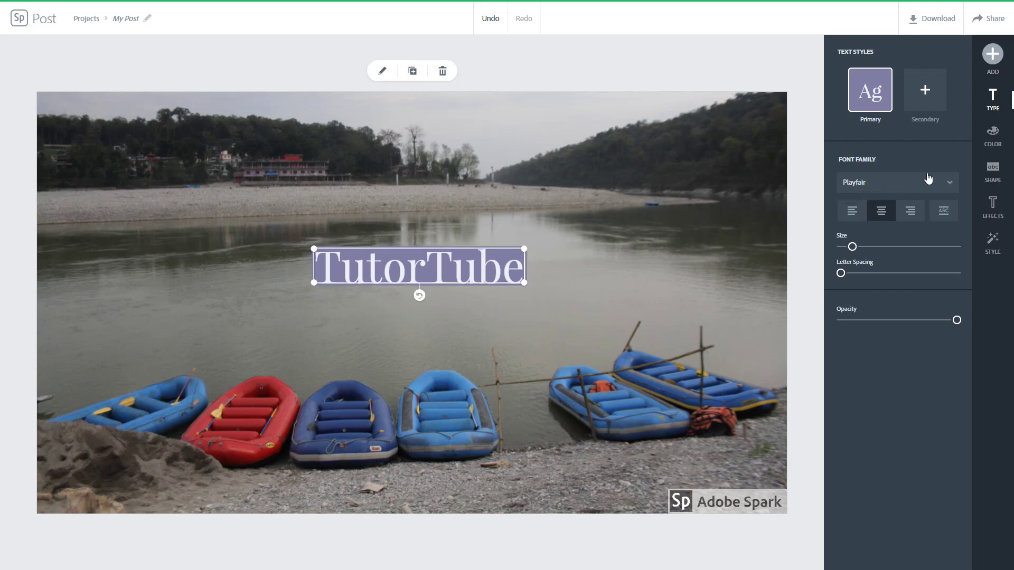
{"action": "left_click", "coordinate": [940, 184]}
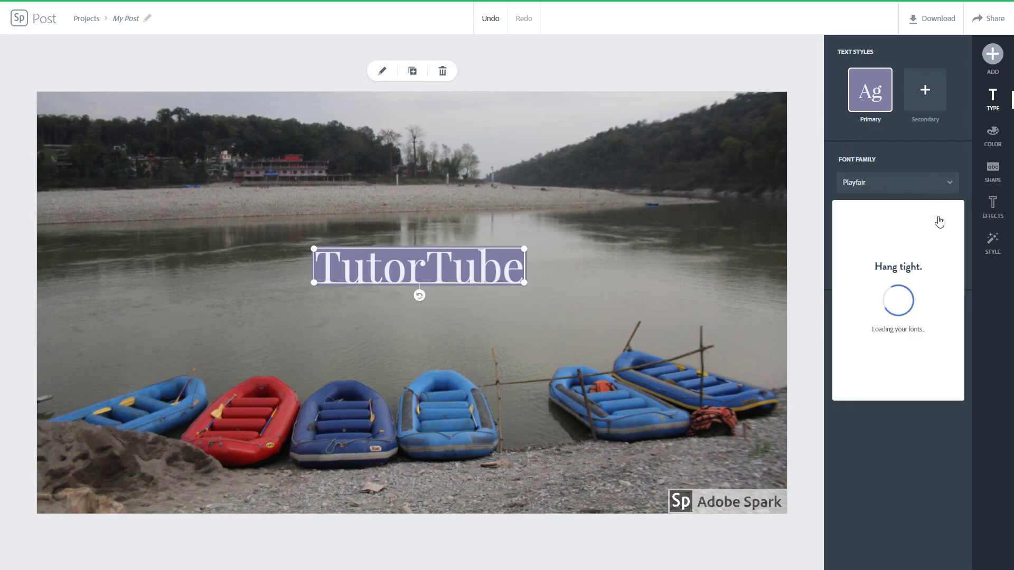
{"action": "left_click", "coordinate": [879, 323]}
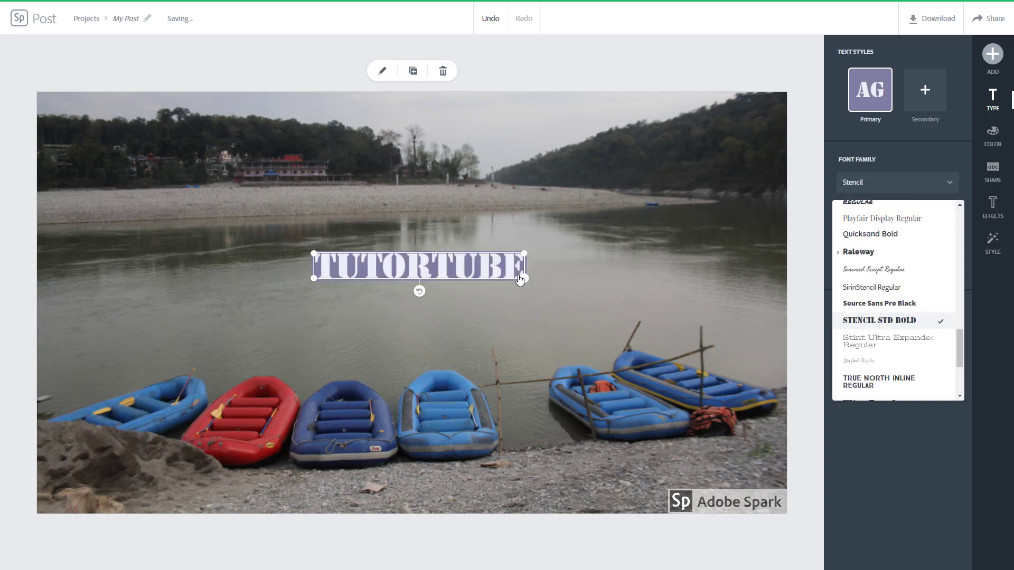
Step: Enlarge the title by about a third and recentre it over the water above the rafts
{"action": "left_click_drag", "start_coordinate": [520, 279], "coordinate": [590, 313]}
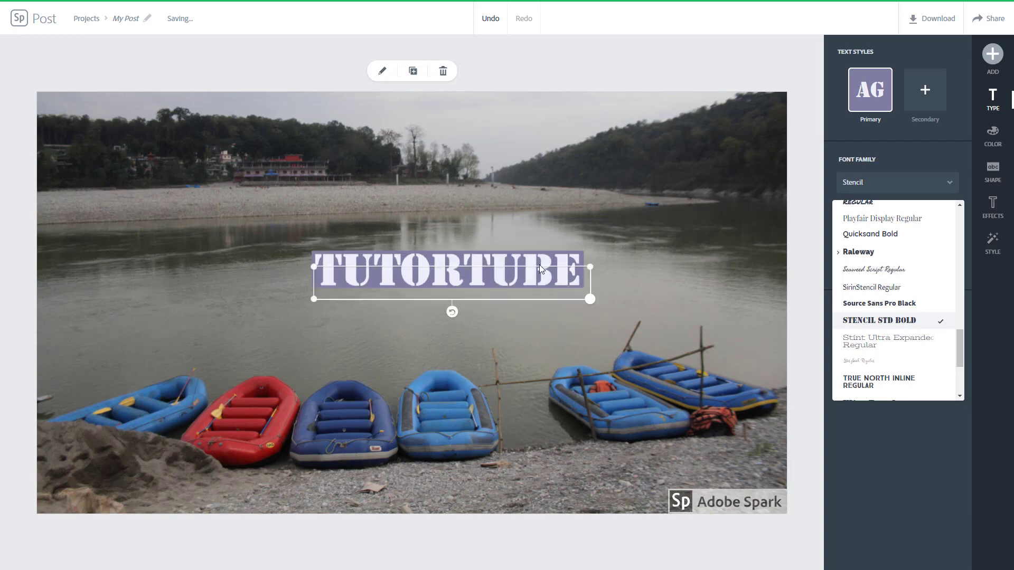
{"action": "left_click_drag", "start_coordinate": [520, 277], "coordinate": [495, 256]}
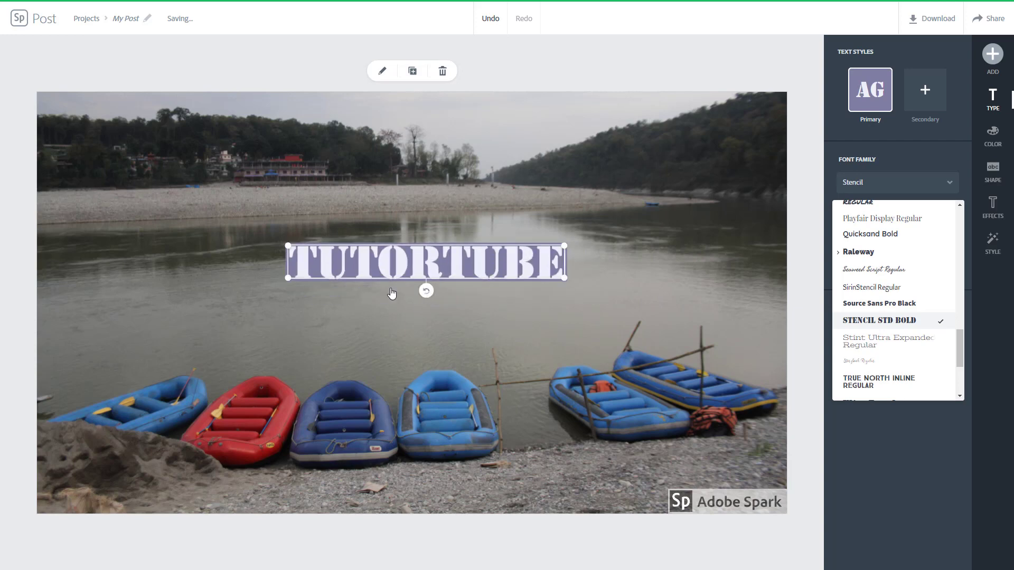
{"action": "mouse_move", "coordinate": [426, 291]}
{"action": "left_mouse_down"}
{"action": "mouse_move", "coordinate": [467, 182]}
{"action": "mouse_move", "coordinate": [476, 206]}
{"action": "mouse_move", "coordinate": [471, 290]}
{"action": "mouse_move", "coordinate": [432, 293]}
{"action": "mouse_move", "coordinate": [429, 306]}
{"action": "left_mouse_up"}
Step: Look through the photo sources offered for replacing the background image, and close them without choosing one
{"action": "left_click", "coordinate": [549, 288]}
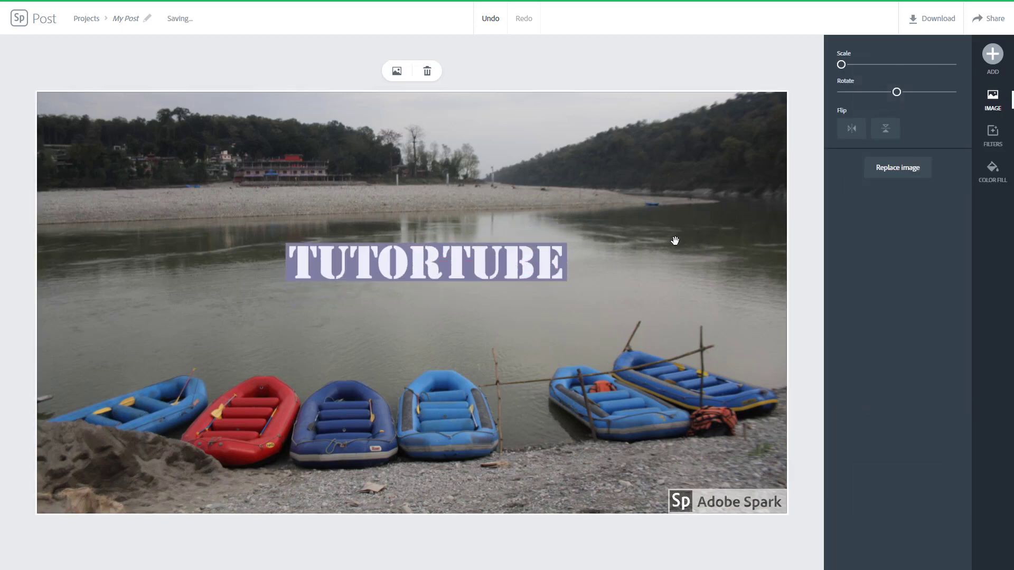
{"action": "left_click", "coordinate": [896, 178]}
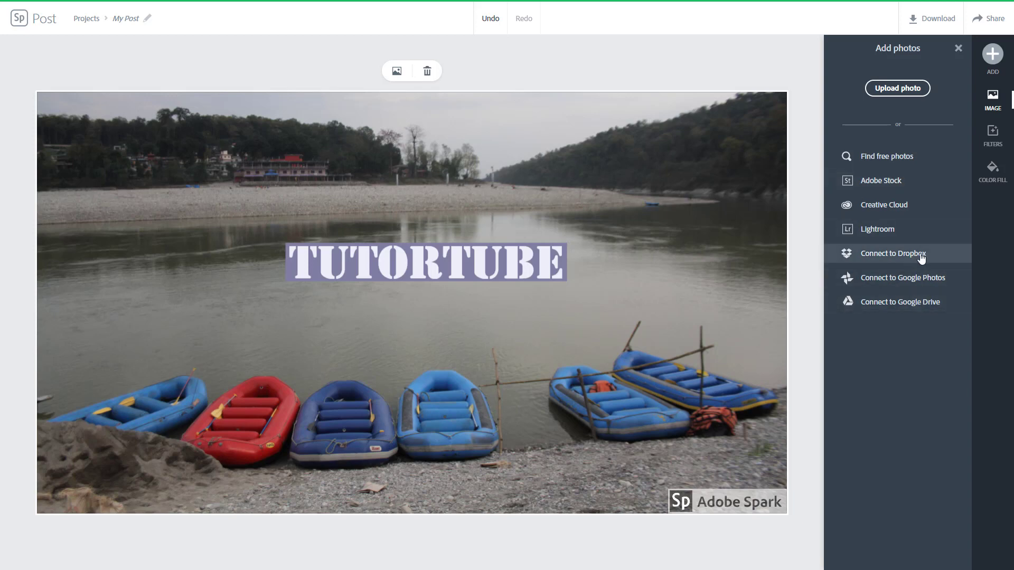
{"action": "left_click", "coordinate": [959, 49]}
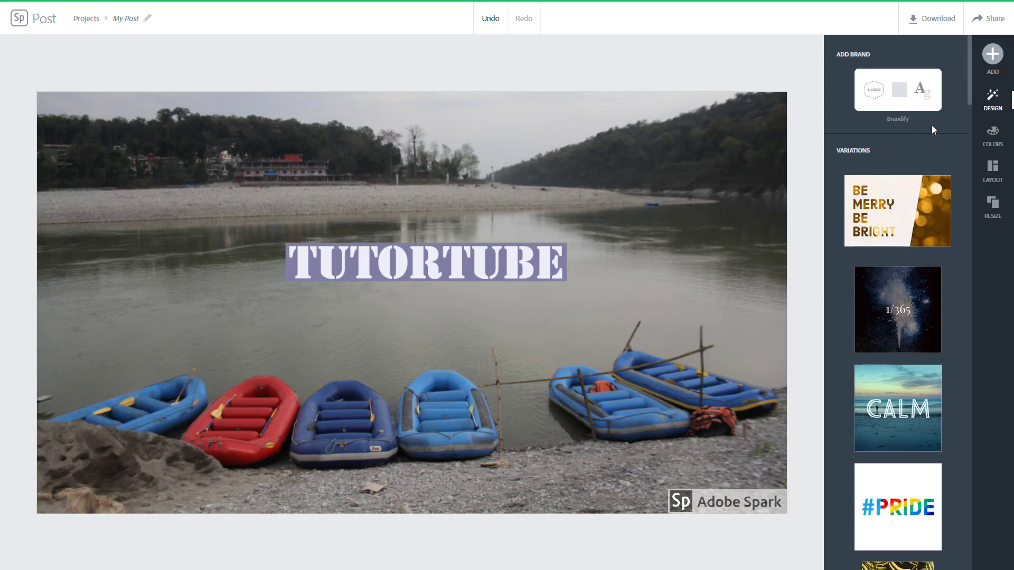
Step: Try the vertical banner layout, and apply the suggested layout with a wide left cell and a narrow right strip
{"action": "left_click", "coordinate": [993, 169]}
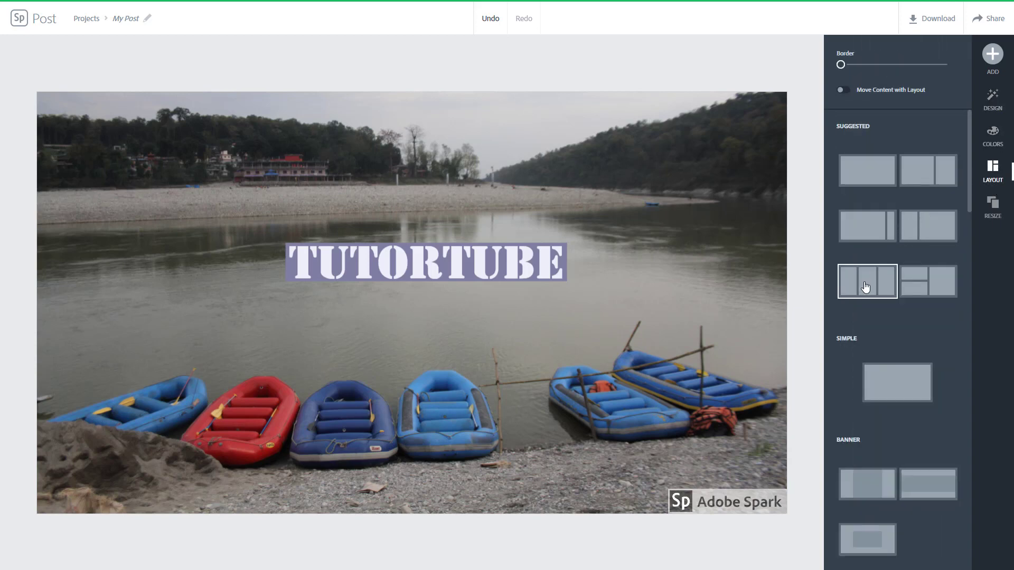
{"action": "left_click", "coordinate": [872, 490]}
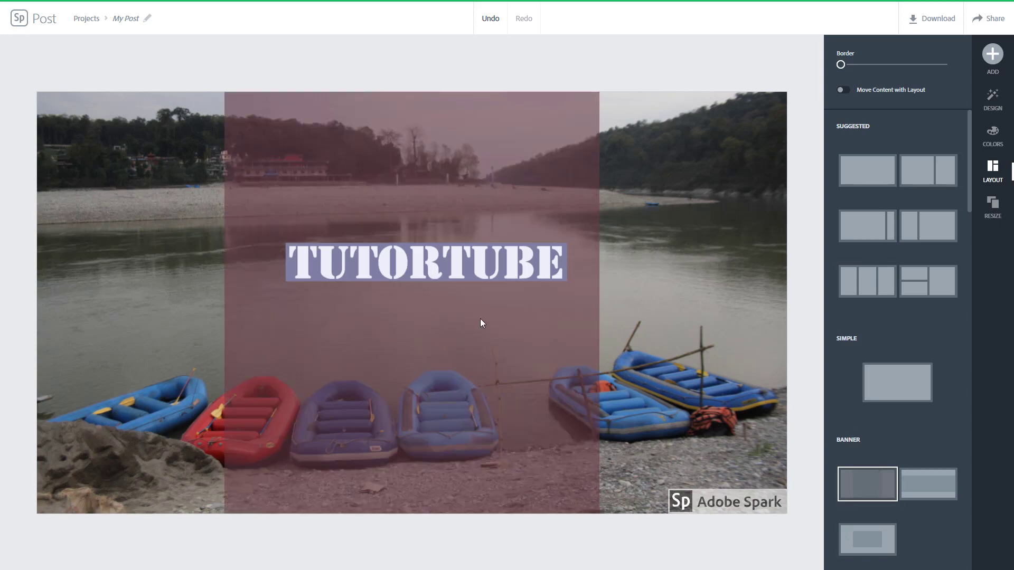
{"action": "left_click", "coordinate": [884, 227]}
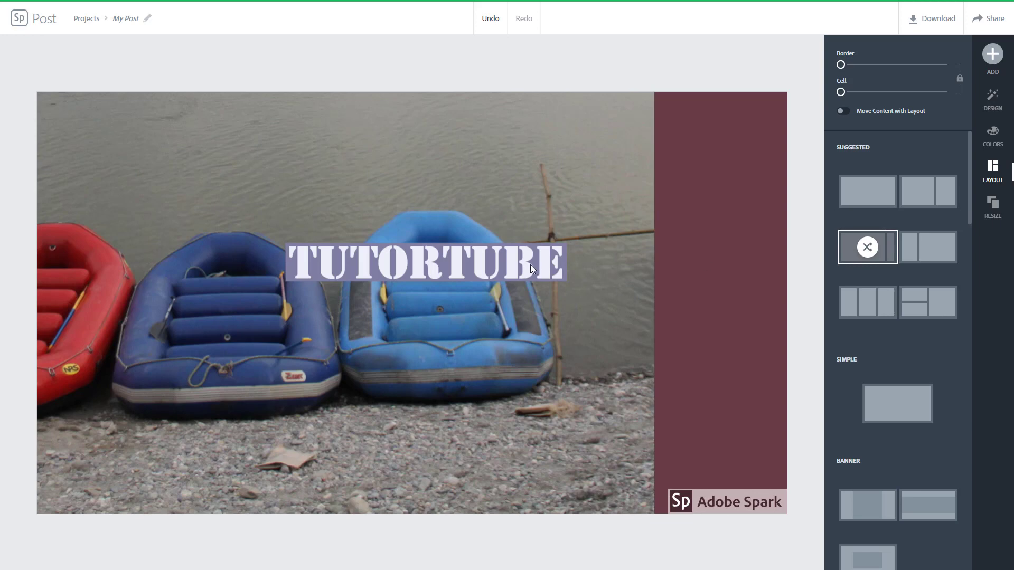
Step: Move the title to the upper part of the photo cell and shift the photo down so the rafts sit below it
{"action": "left_click_drag", "start_coordinate": [530, 268], "coordinate": [440, 173]}
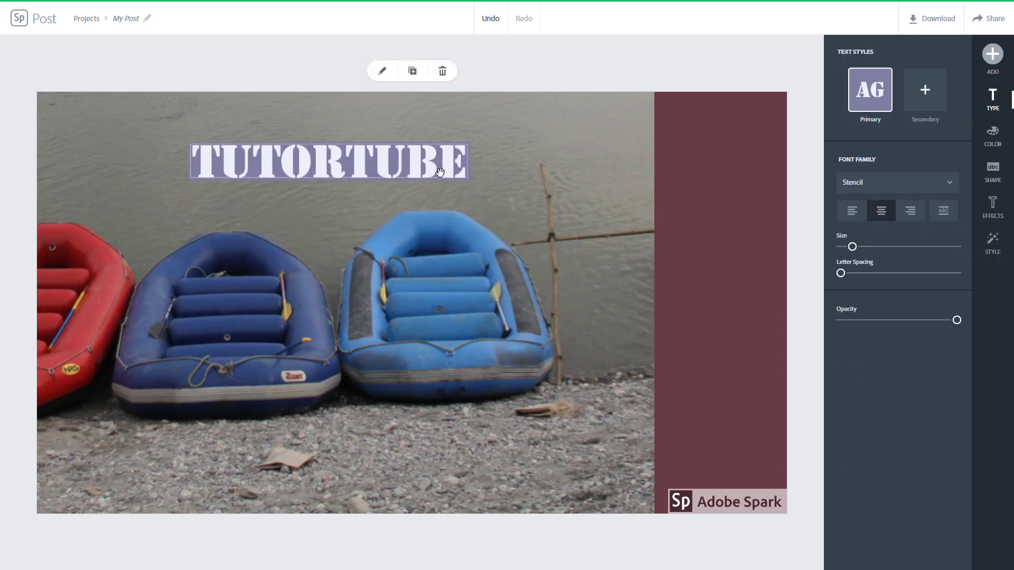
{"action": "left_click", "coordinate": [467, 289]}
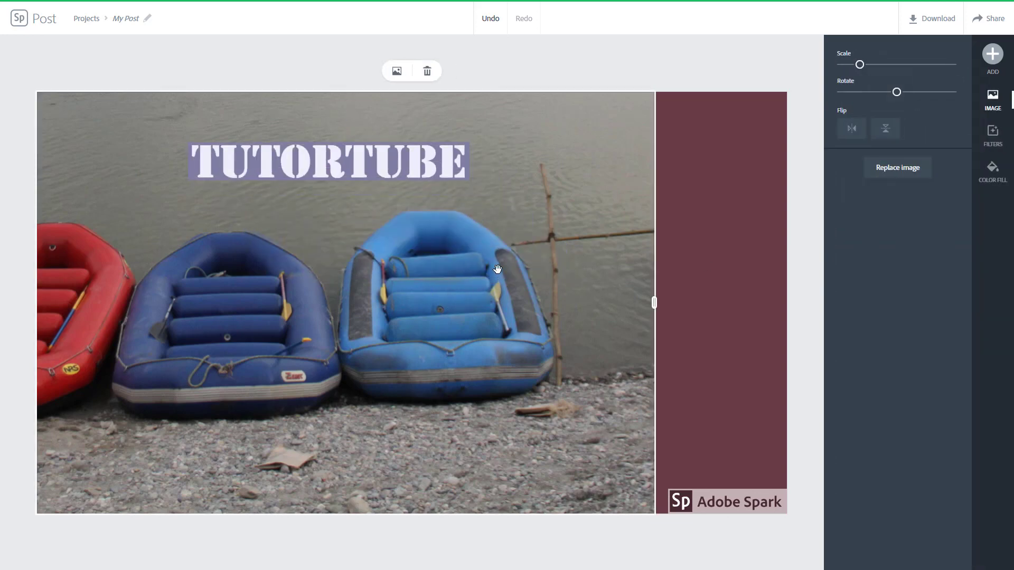
{"action": "left_click_drag", "start_coordinate": [497, 270], "coordinate": [501, 366]}
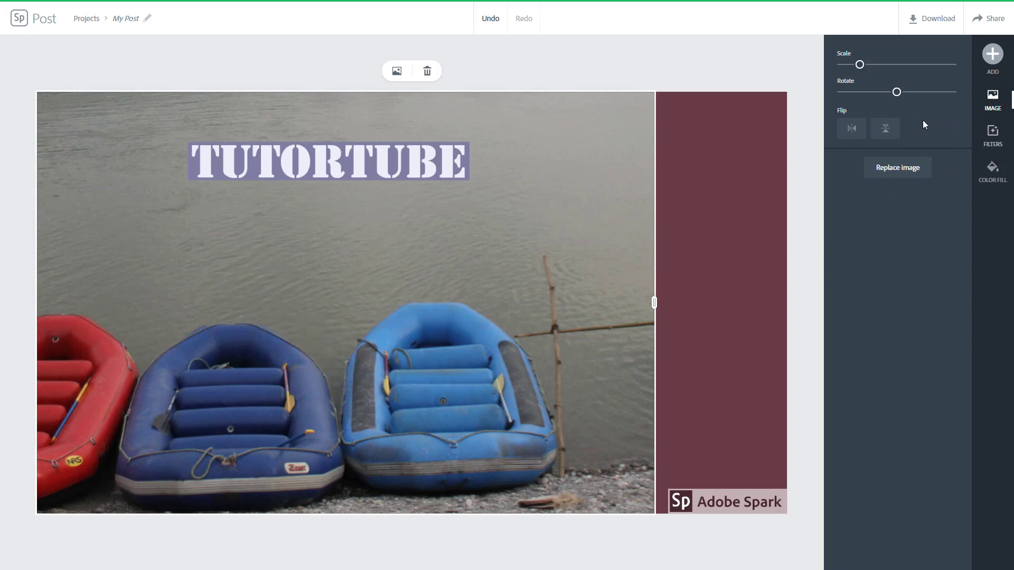
{"action": "left_click", "coordinate": [792, 74]}
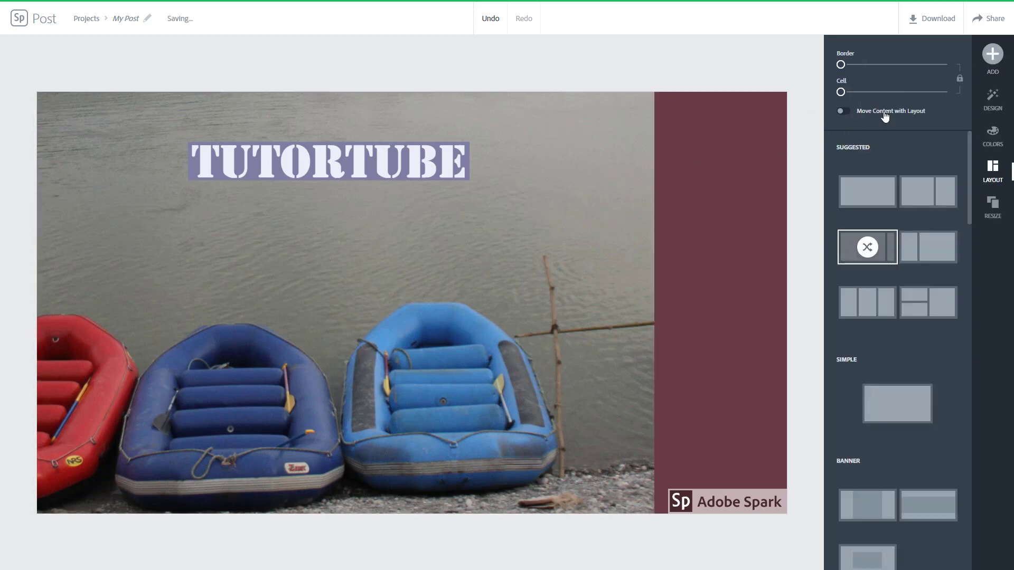
{"action": "scroll", "coordinate": [880, 262], "scroll_direction": "down", "scroll_amount": 10}
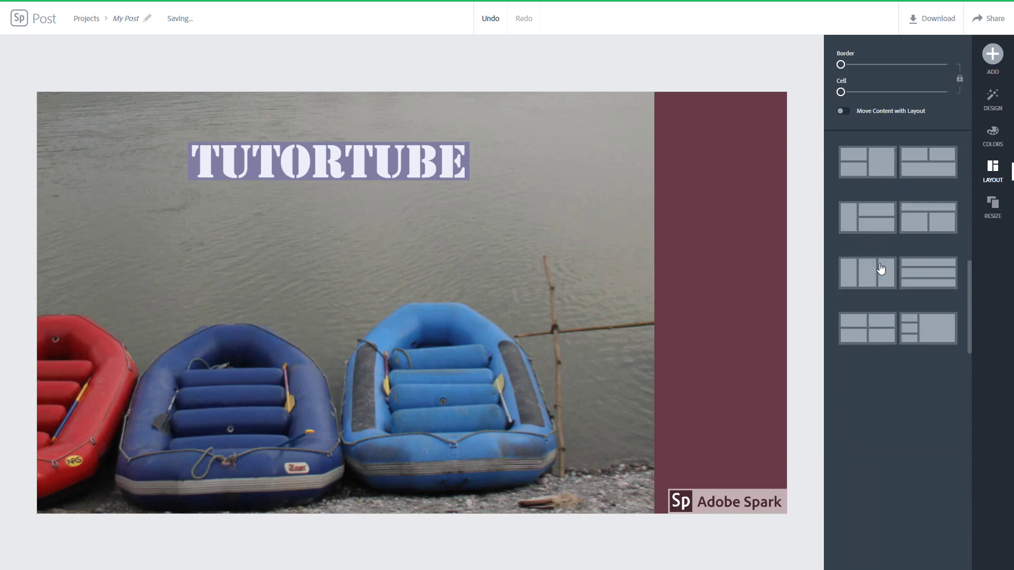
{"action": "scroll", "coordinate": [905, 249], "scroll_direction": "up", "scroll_amount": 1}
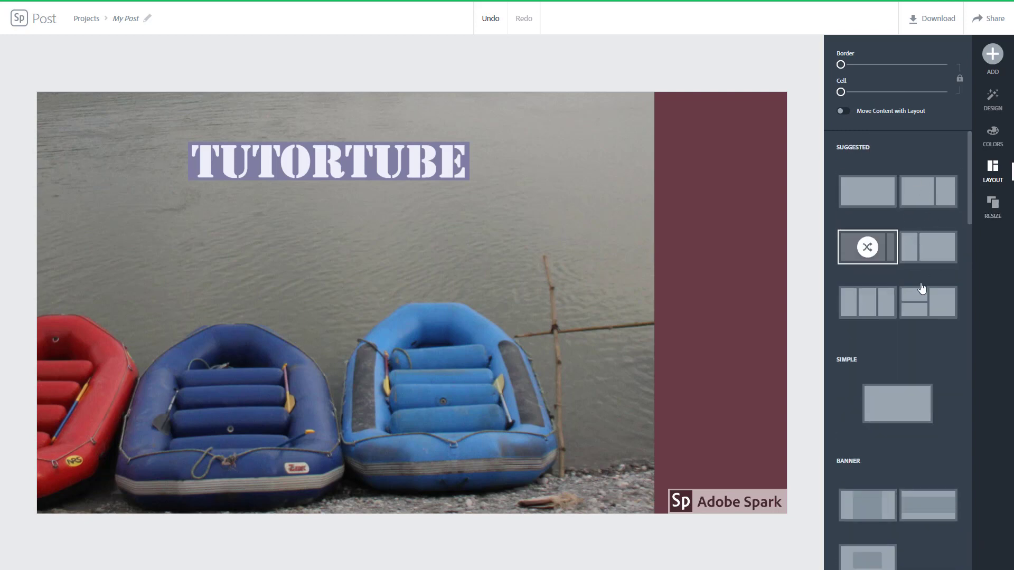
Step: Try the Wide and Tall canvas sizes for the post
{"action": "left_click", "coordinate": [993, 210]}
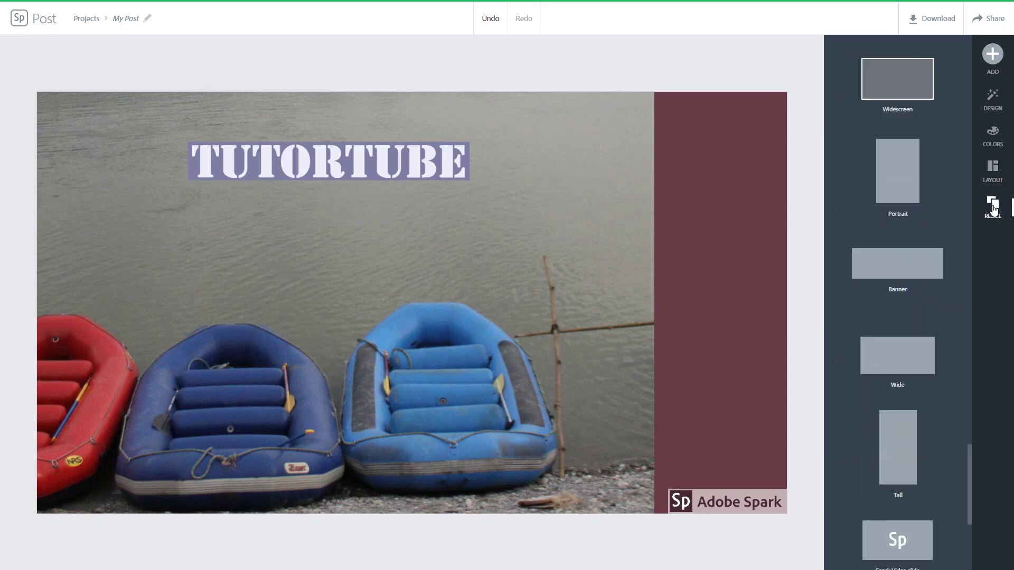
{"action": "scroll", "coordinate": [901, 253], "scroll_direction": "down", "scroll_amount": 5}
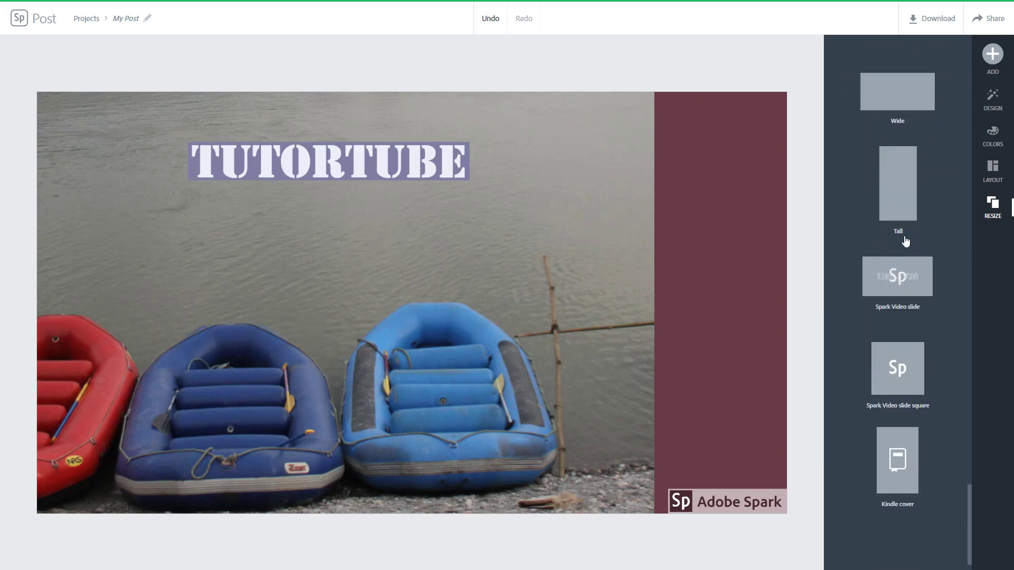
{"action": "left_click", "coordinate": [896, 94]}
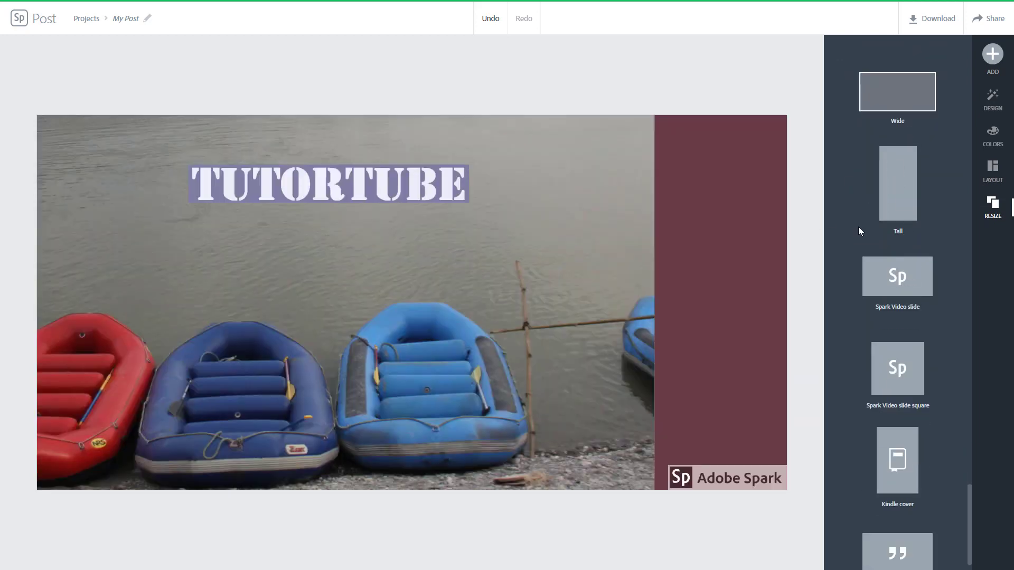
{"action": "left_click", "coordinate": [900, 191]}
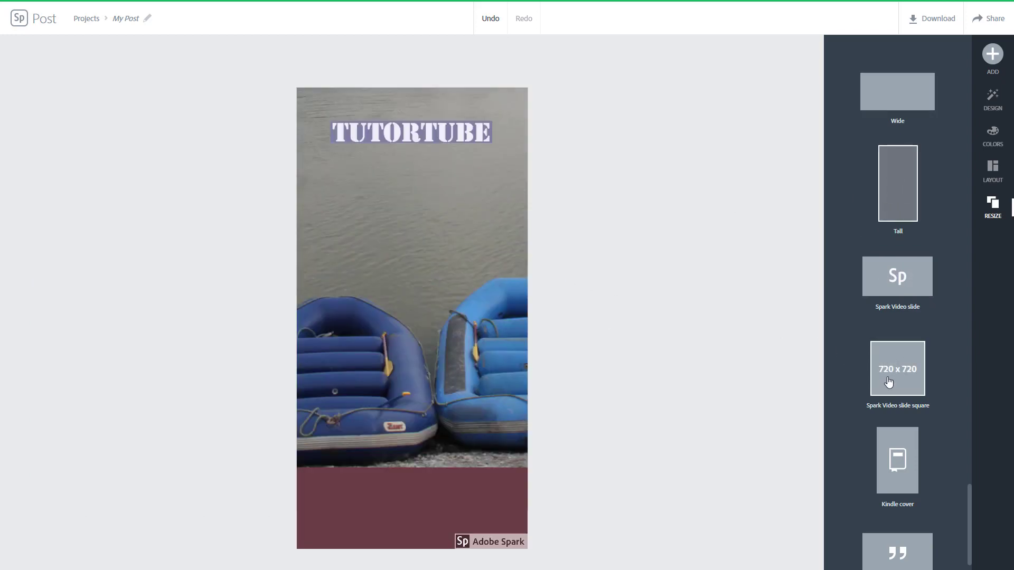
Step: Resize the post to the 720 x 720 Spark Video slide square and move the title down onto the open water
{"action": "scroll", "coordinate": [909, 365], "scroll_direction": "down", "scroll_amount": 1}
{"action": "left_click", "coordinate": [914, 329]}
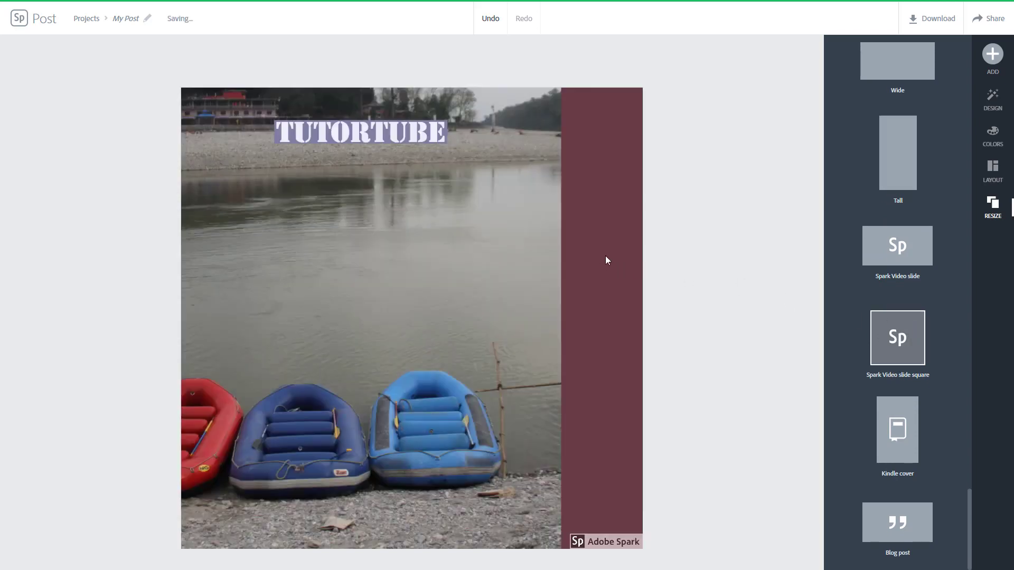
{"action": "left_click_drag", "start_coordinate": [428, 143], "coordinate": [429, 264]}
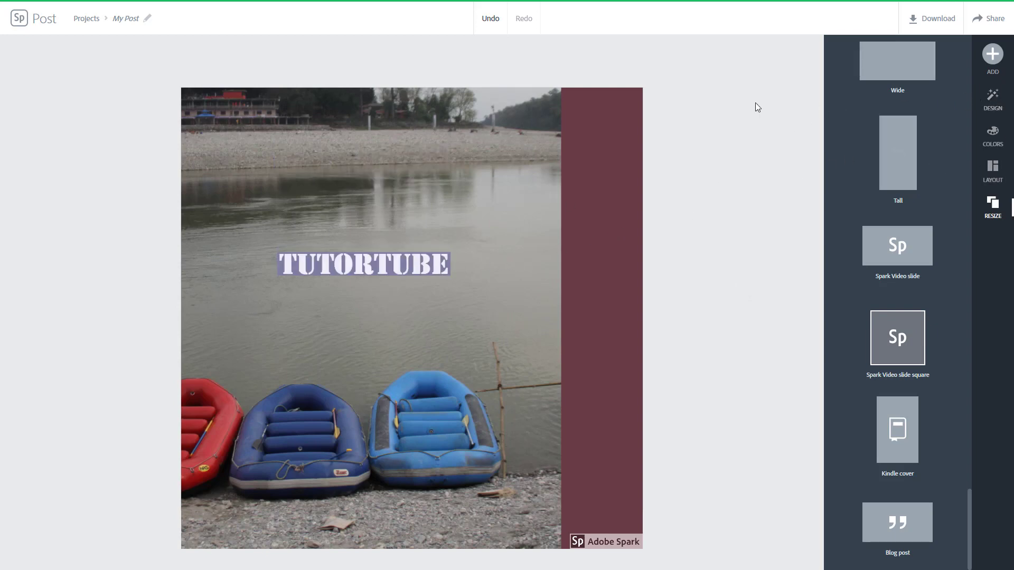
Step: Add a second text element to the post from the INNERBEAUTY text template
{"action": "left_click", "coordinate": [993, 97]}
{"action": "left_click", "coordinate": [993, 54]}
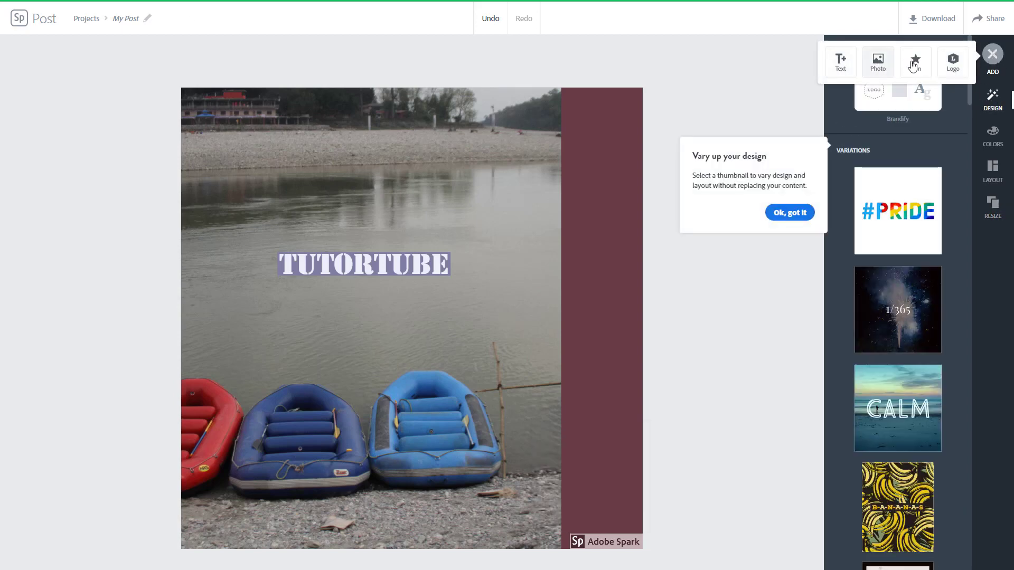
{"action": "left_click", "coordinate": [841, 64]}
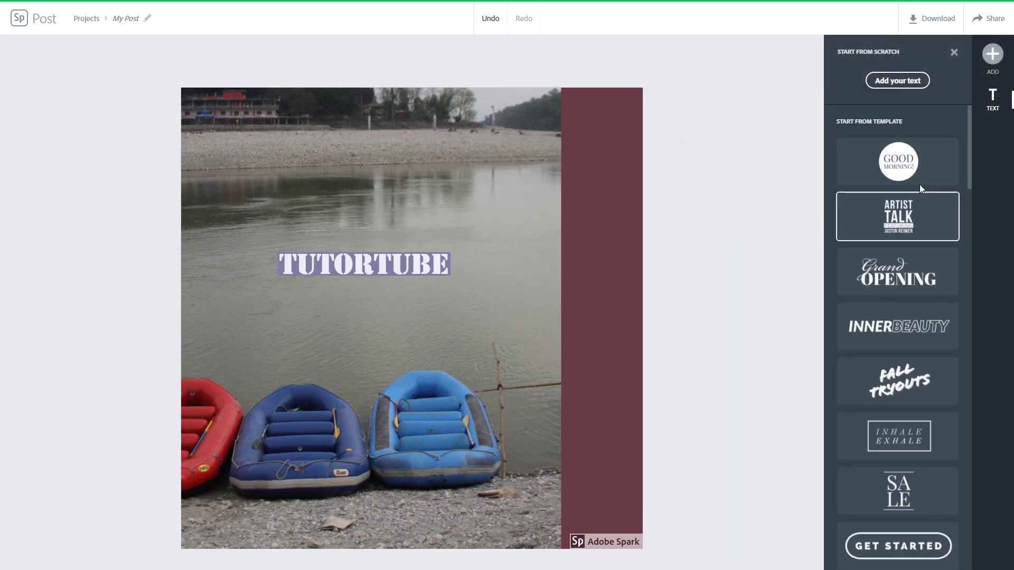
{"action": "left_click", "coordinate": [913, 332]}
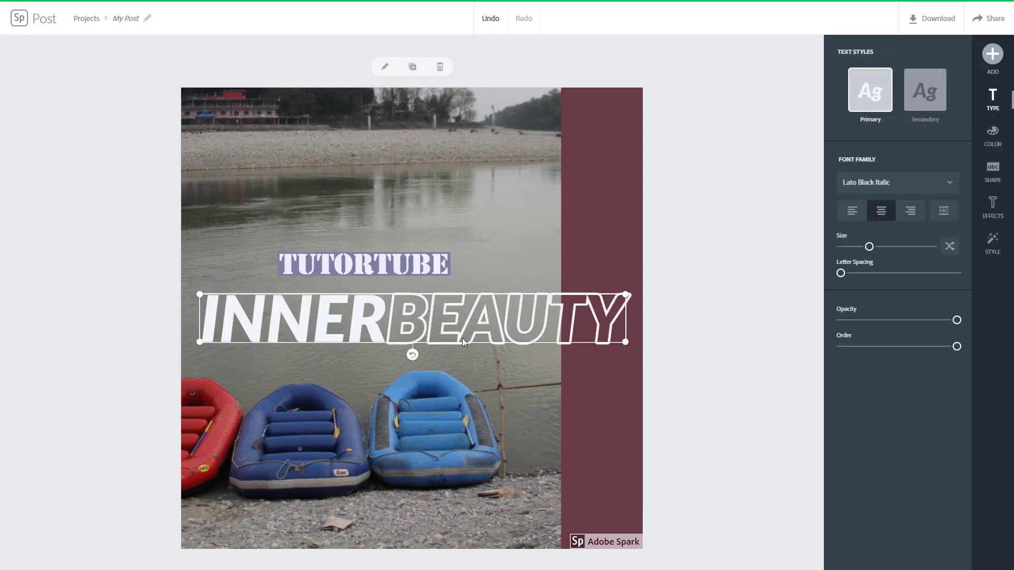
Step: Replace the INNERBEAUTY placeholder wording with "Lessons at your Convernience"
{"action": "double_click", "coordinate": [462, 341]}
{"action": "left_click_drag", "start_coordinate": [544, 256], "coordinate": [292, 263]}
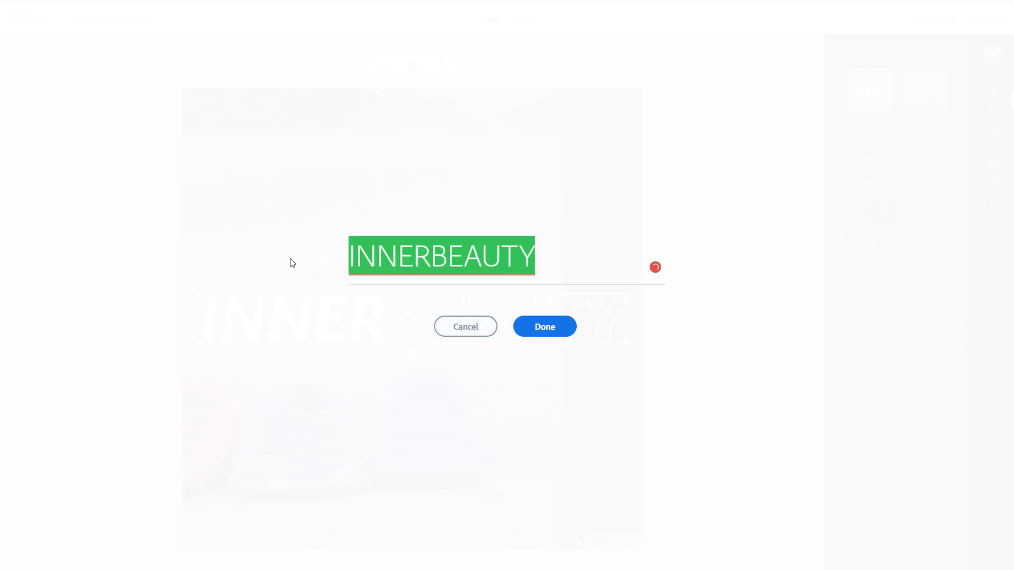
{"action": "type", "text": "Lessomns"}
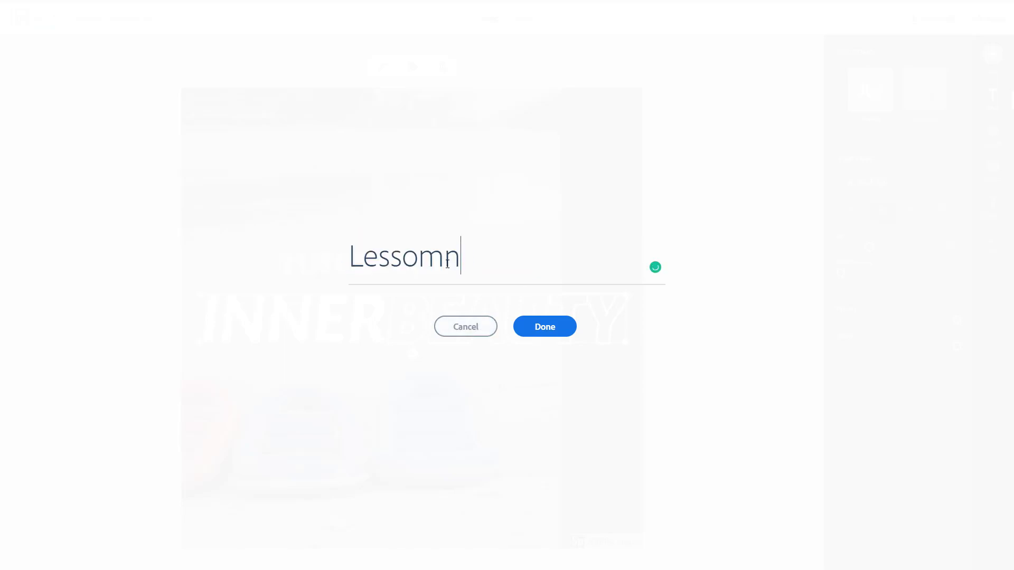
{"action": "key", "text": "BackSpace"}
{"action": "key", "text": "BackSpace"}
{"action": "type", "text": "ns at your Convernience"}
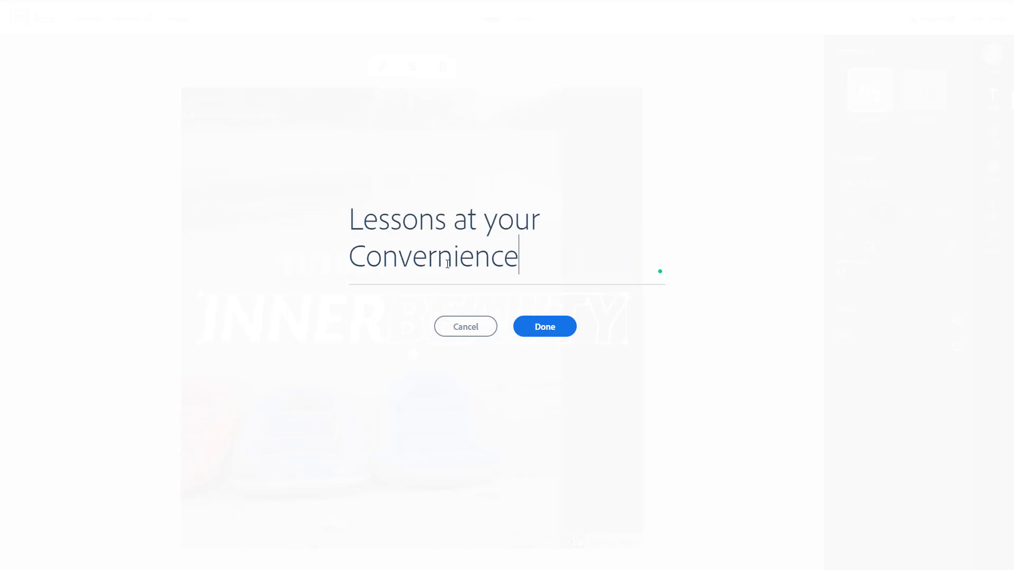
{"action": "left_click", "coordinate": [538, 330]}
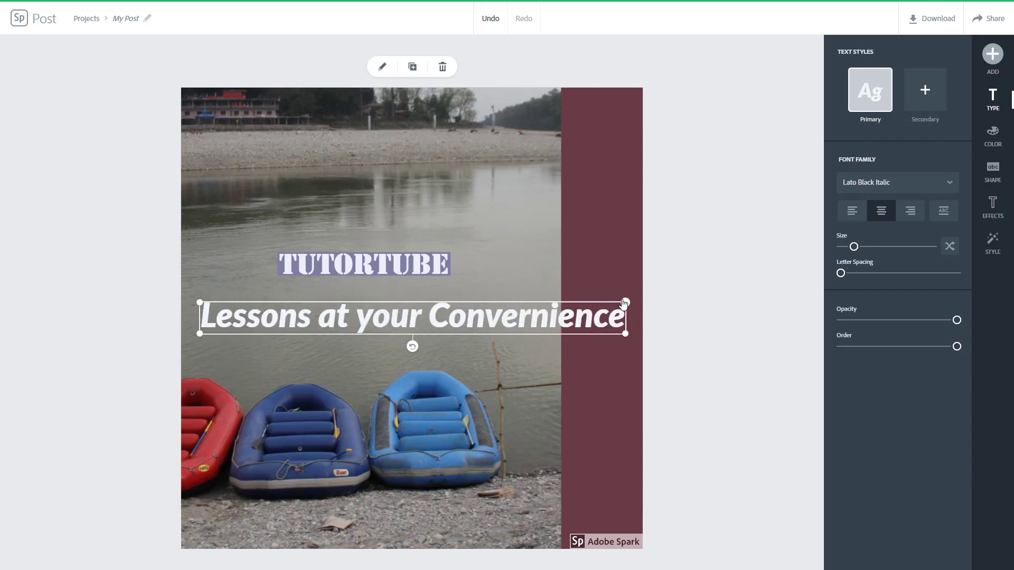
Step: Shrink the tagline to about three quarters of its size, place it just below the title, and centre both in the photo cell
{"action": "left_click_drag", "start_coordinate": [625, 305], "coordinate": [421, 297]}
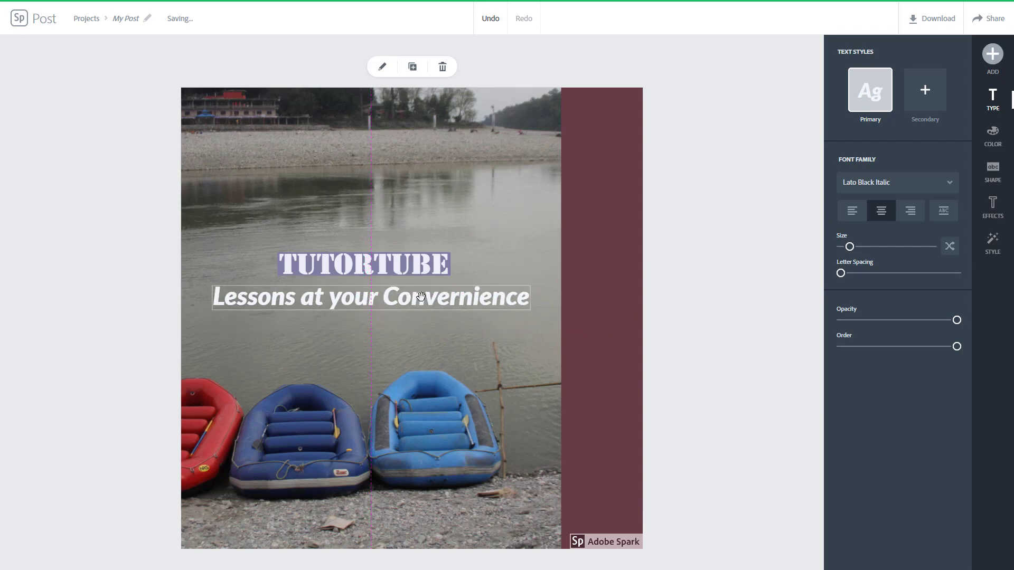
{"action": "left_click", "coordinate": [410, 265]}
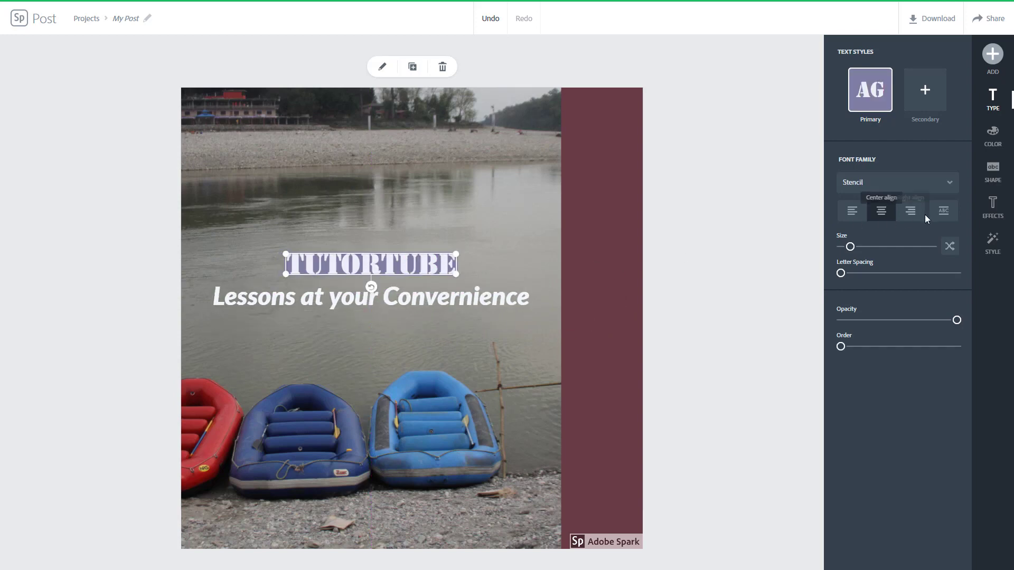
Step: Apply the Cutout text effect to the TUTORTUBE title
{"action": "left_click", "coordinate": [522, 299]}
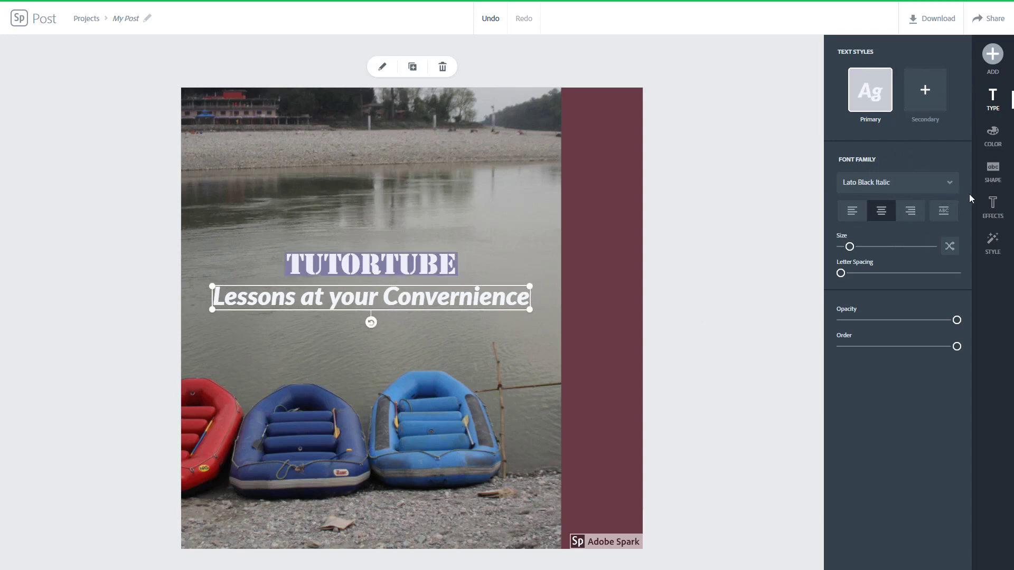
{"action": "left_click", "coordinate": [993, 215]}
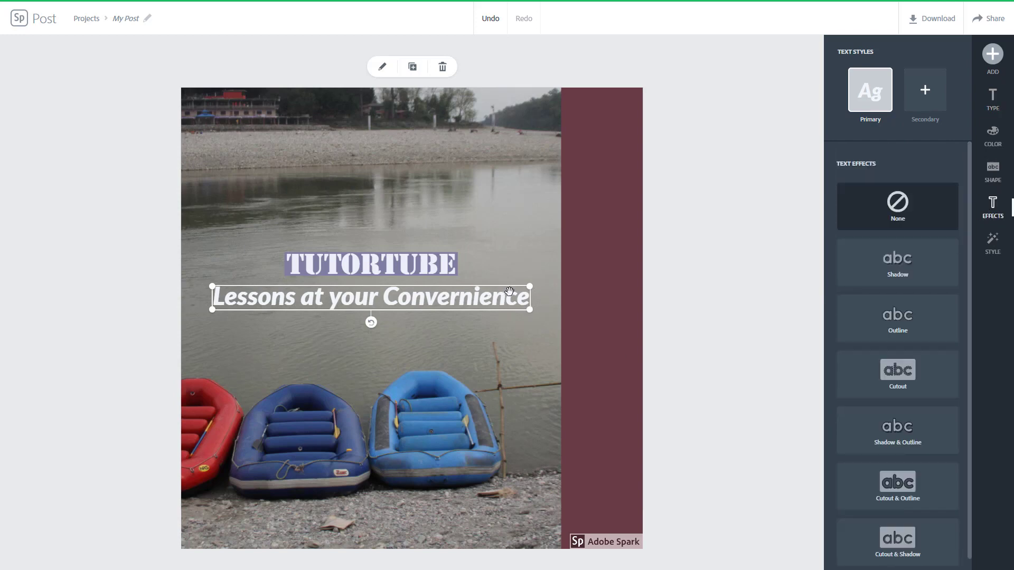
{"action": "left_click", "coordinate": [443, 268]}
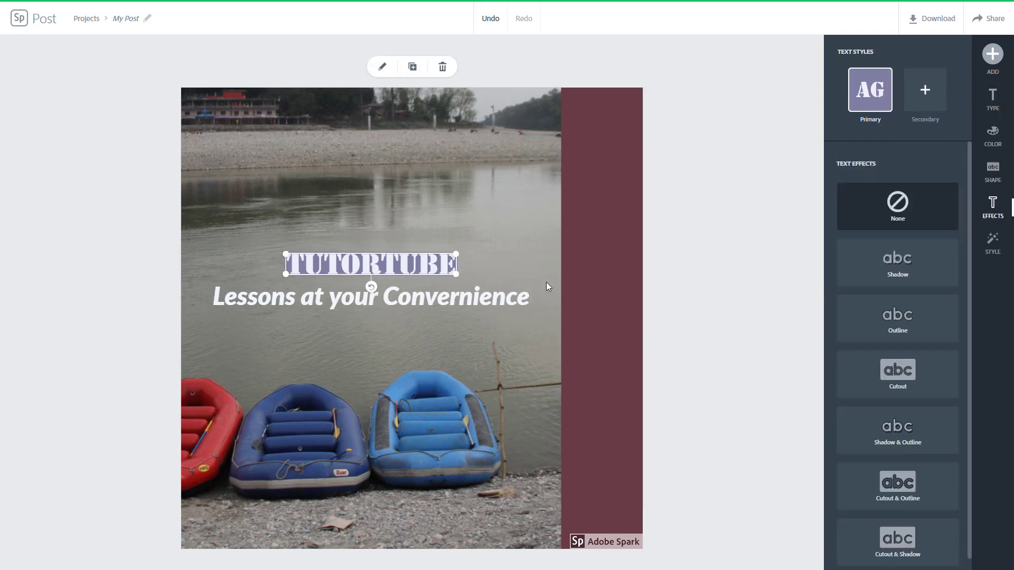
{"action": "left_click", "coordinate": [908, 375]}
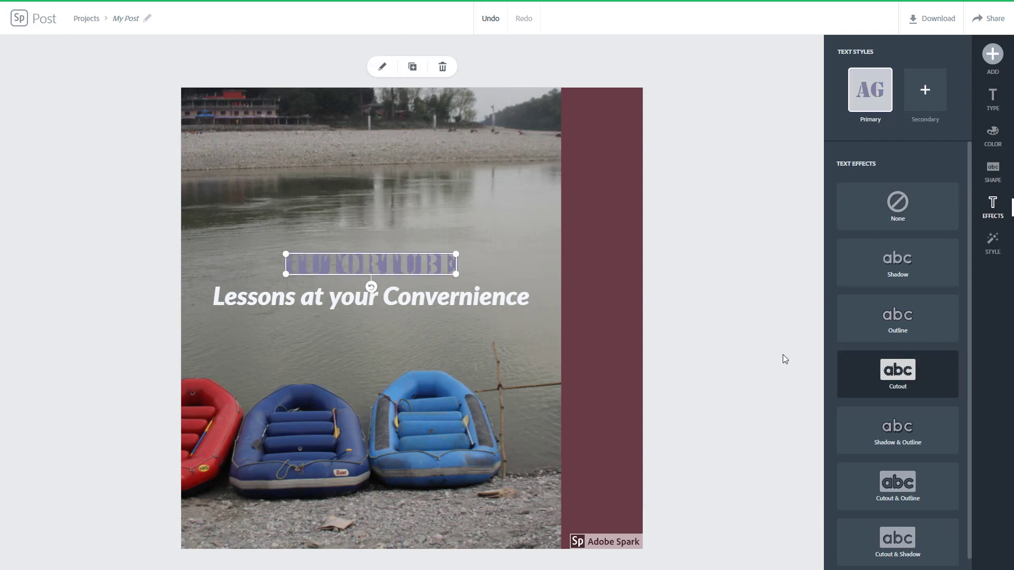
{"action": "left_click", "coordinate": [650, 250]}
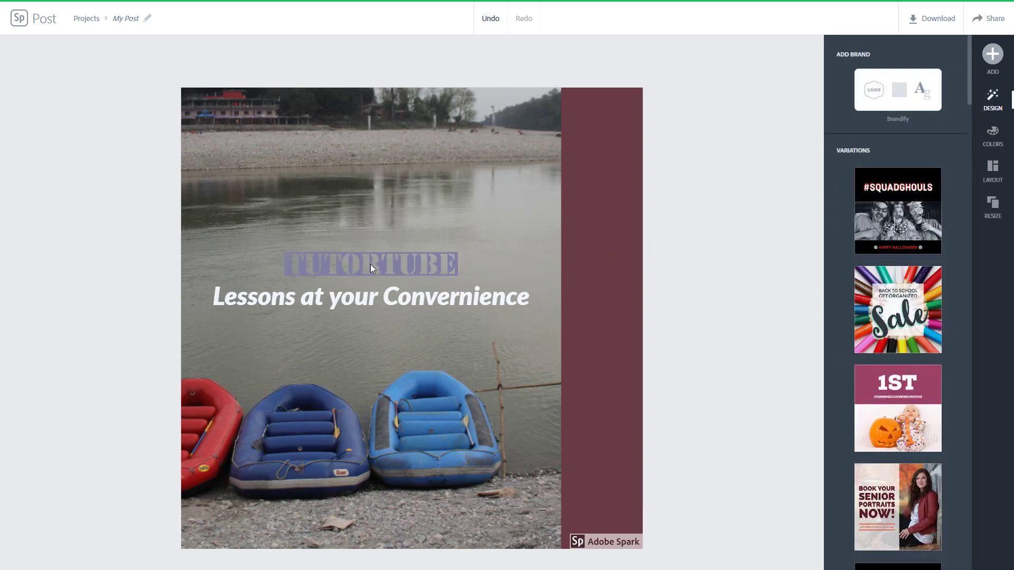
Step: Change the TUTORTUBE title's text effect to Shadow & Outline
{"action": "left_click", "coordinate": [370, 264]}
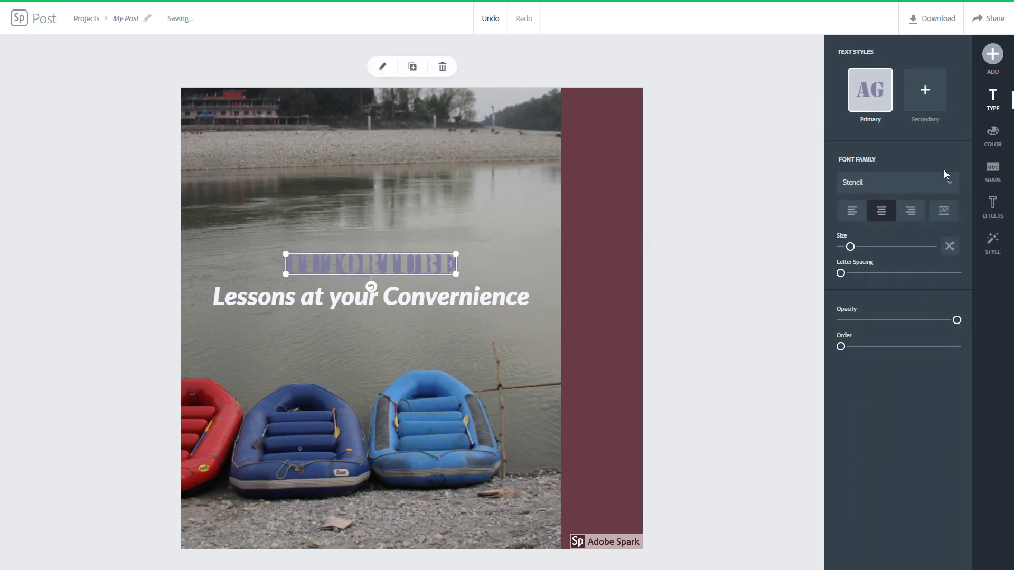
{"action": "left_click", "coordinate": [993, 206]}
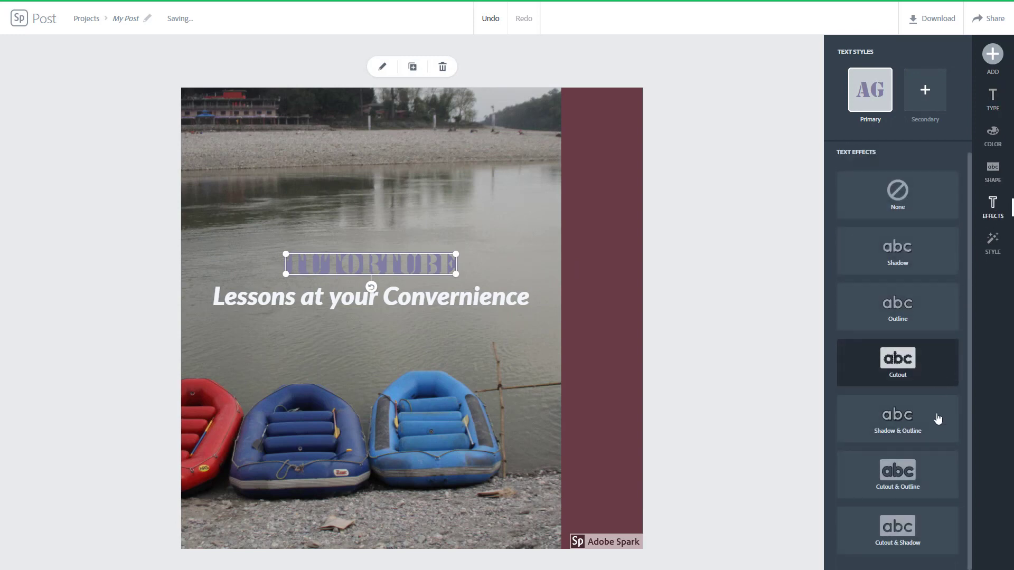
{"action": "left_click", "coordinate": [894, 420]}
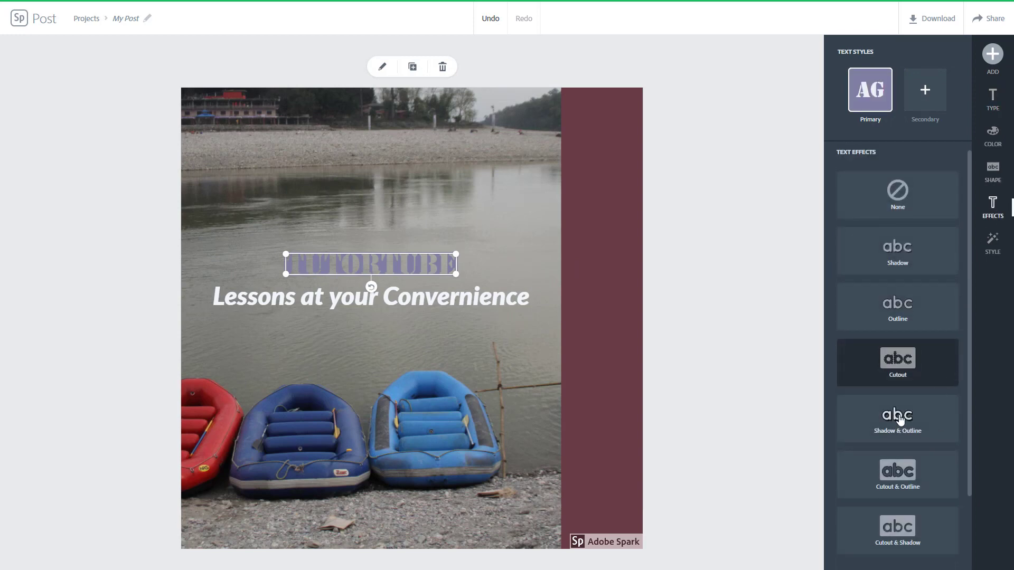
{"action": "left_click", "coordinate": [687, 251]}
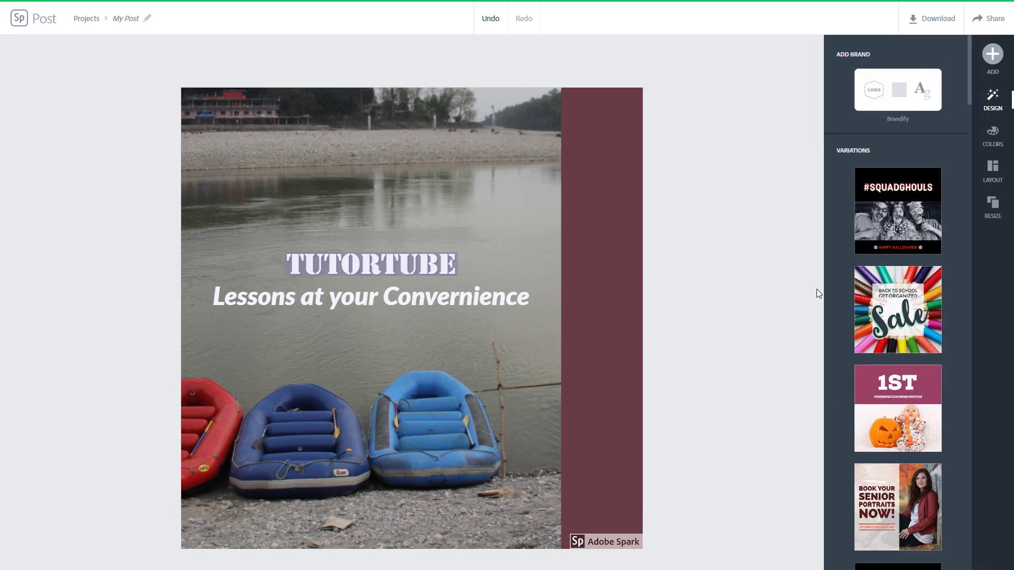
Step: Try the #SQUADGHOULS, Back to School Sale and Book Your Senior Portraits Now! design variations on the post
{"action": "mouse_move", "coordinate": [917, 216]}
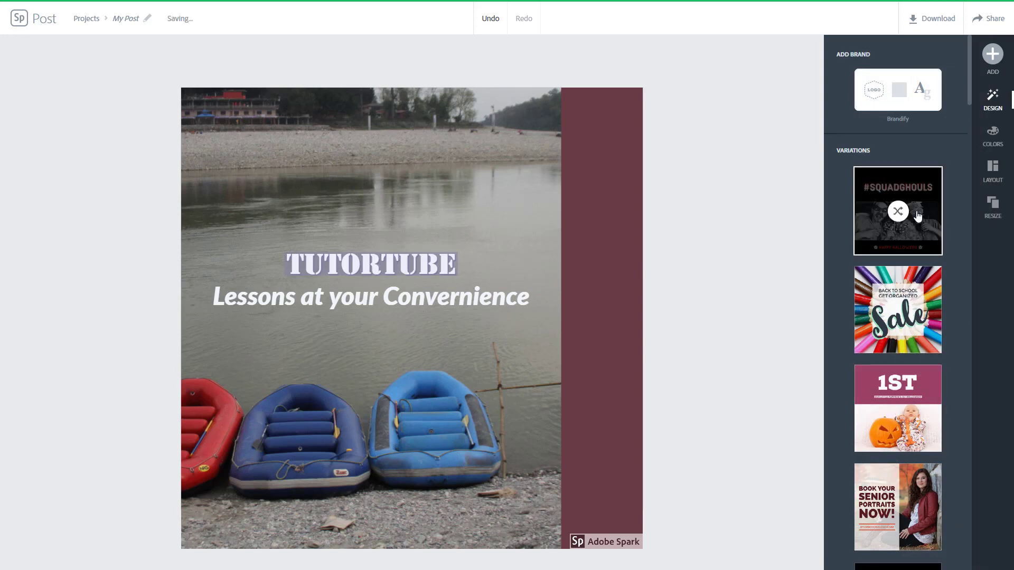
{"action": "left_click", "coordinate": [897, 216]}
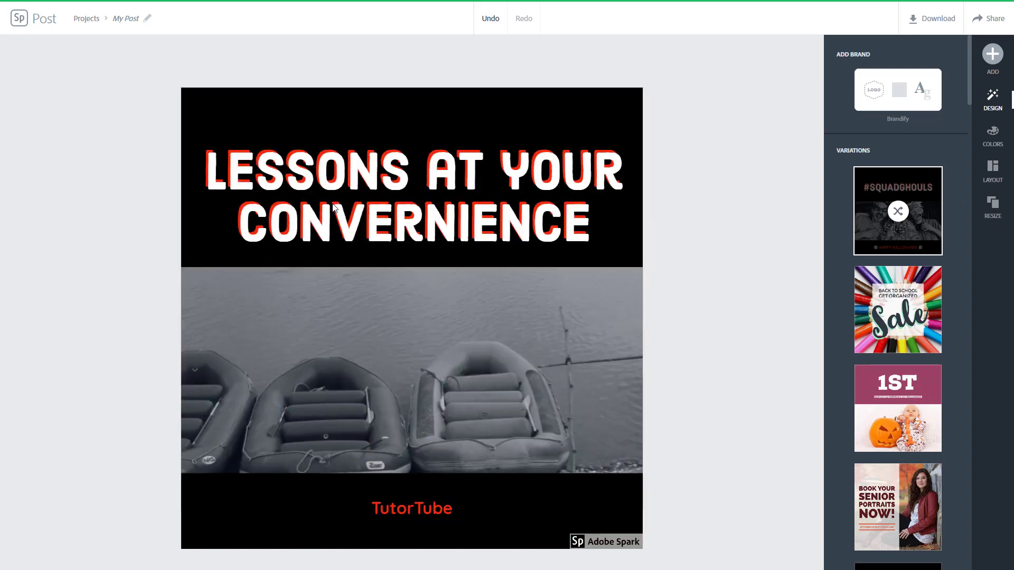
{"action": "left_click", "coordinate": [901, 313]}
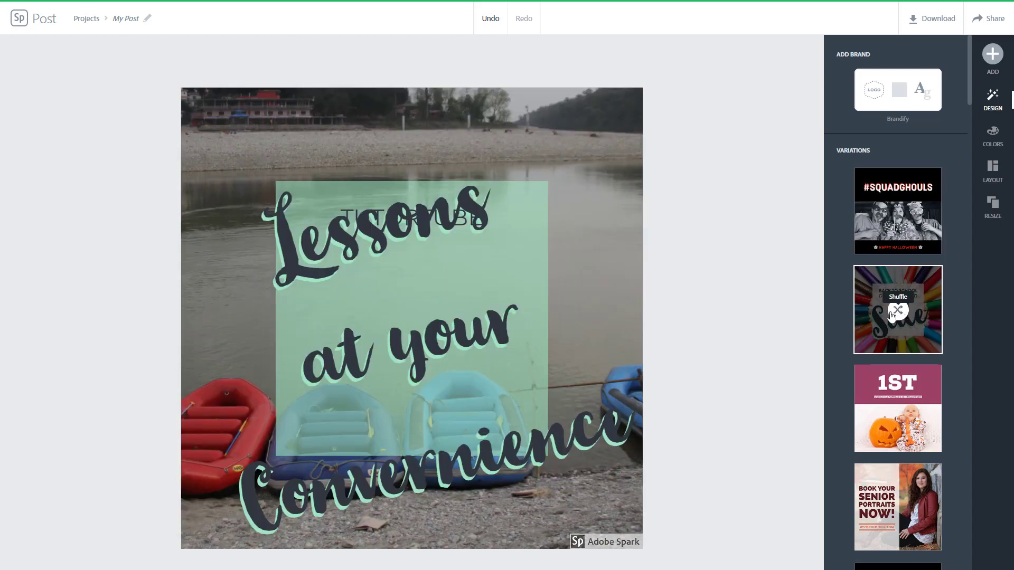
{"action": "scroll", "coordinate": [905, 363], "scroll_direction": "down", "scroll_amount": 3}
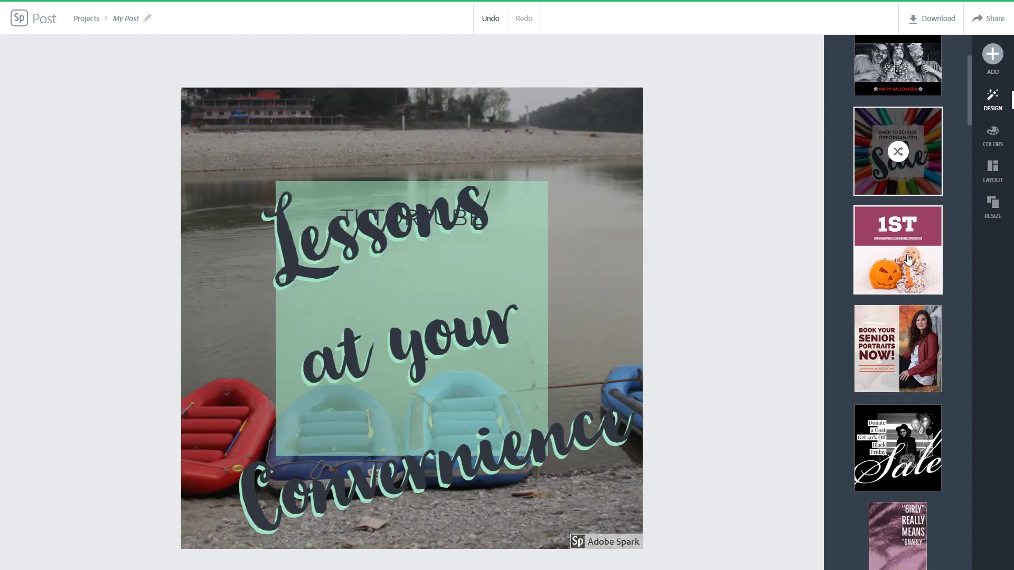
{"action": "left_click", "coordinate": [911, 338]}
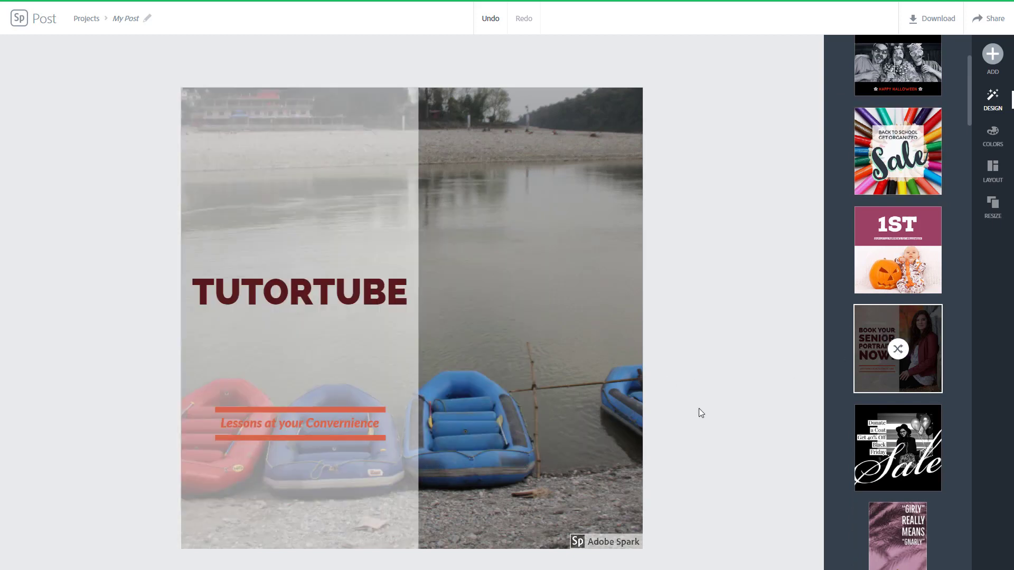
Step: Apply the "Reasons for Happiness" design variation to the post and look through the further variations offered
{"action": "scroll", "coordinate": [898, 443], "scroll_direction": "down", "scroll_amount": 3}
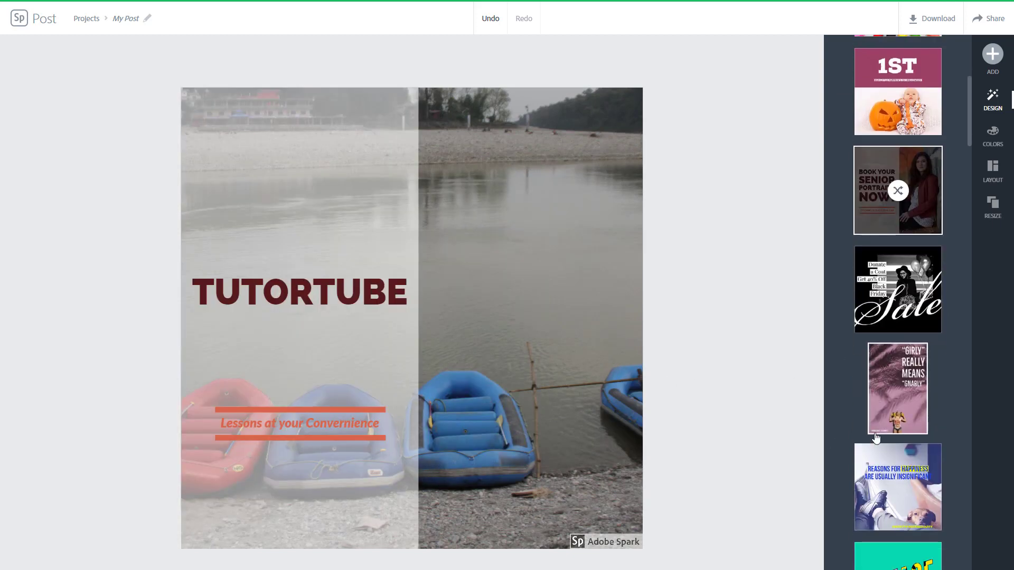
{"action": "left_click", "coordinate": [899, 486]}
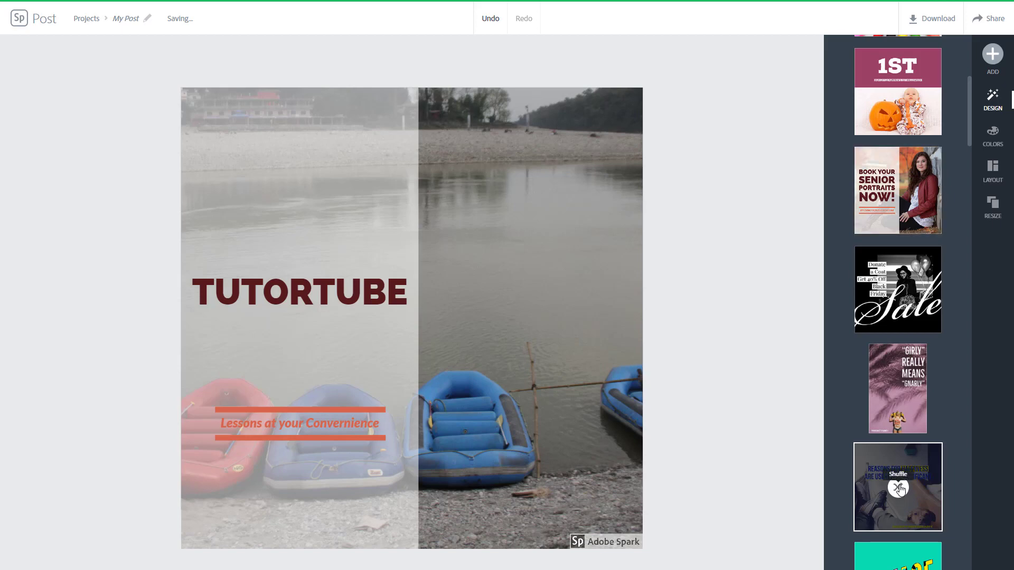
{"action": "scroll", "coordinate": [919, 504], "scroll_direction": "down", "scroll_amount": 5}
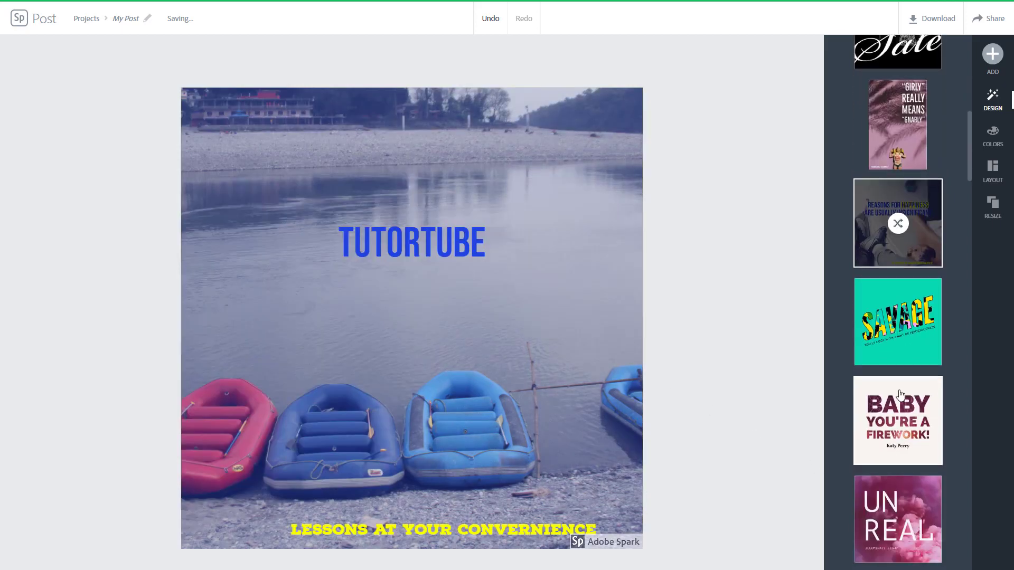
{"action": "scroll", "coordinate": [920, 453], "scroll_direction": "down", "scroll_amount": 4}
{"action": "scroll", "coordinate": [918, 452], "scroll_direction": "down", "scroll_amount": 2}
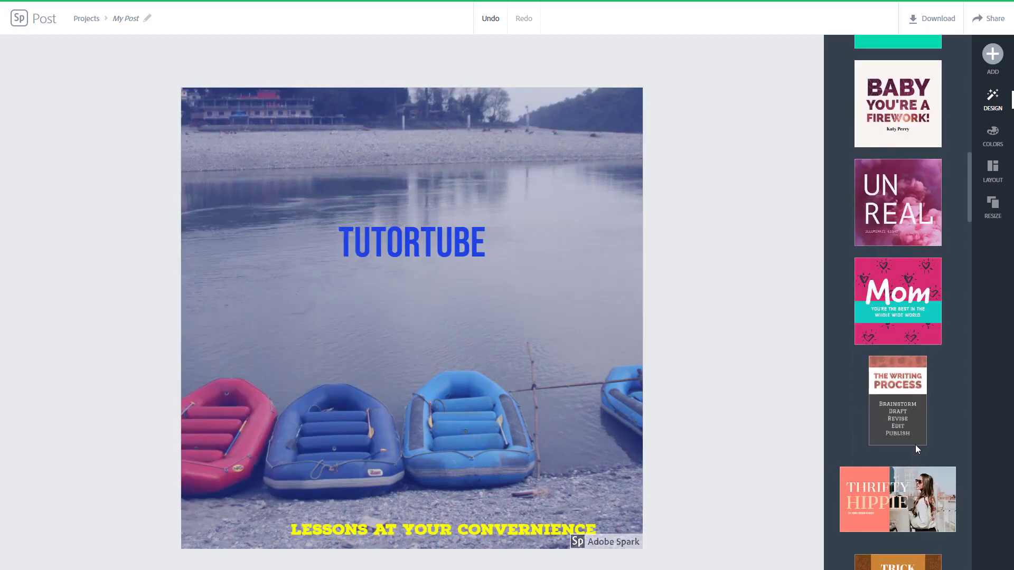
Step: Apply the "Thrifty Hippie" design variation to the post
{"action": "scroll", "coordinate": [916, 449], "scroll_direction": "down", "scroll_amount": 5}
{"action": "left_click", "coordinate": [904, 232]}
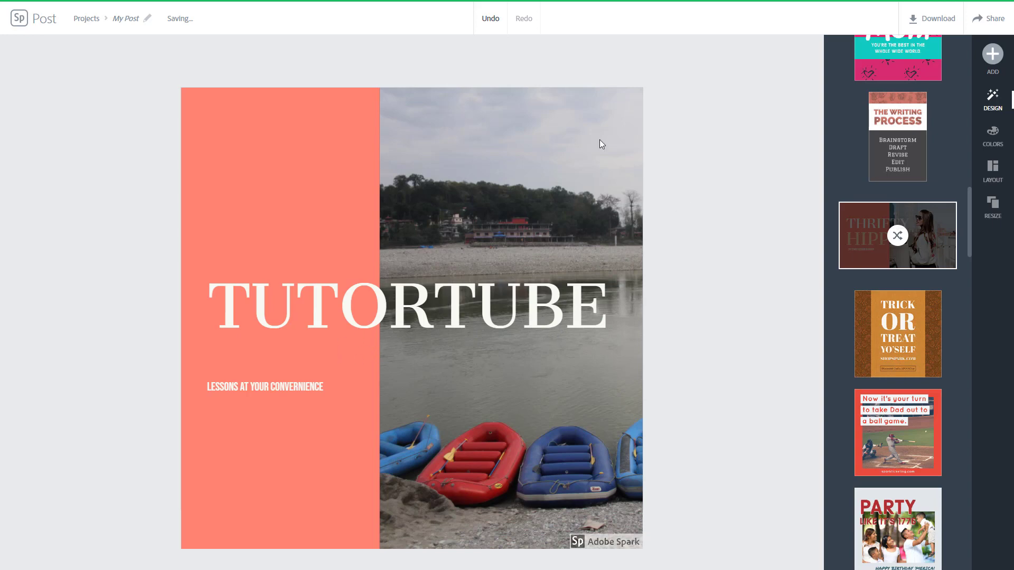
Step: Try several suggested and banner layouts on the post and apply the grid layout with two stacked cells beside one tall cell
{"action": "left_click", "coordinate": [999, 170]}
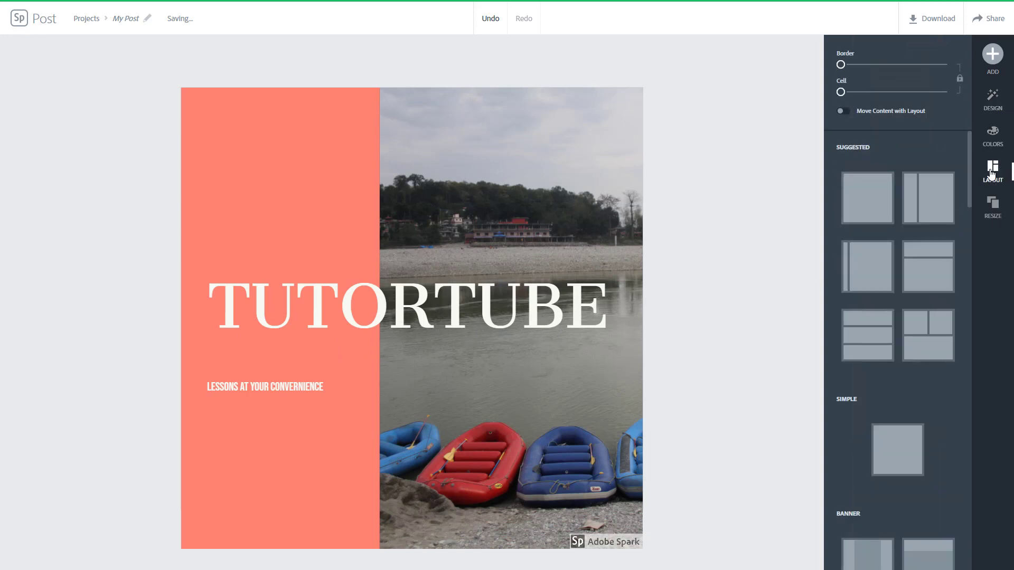
{"action": "left_click", "coordinate": [935, 213]}
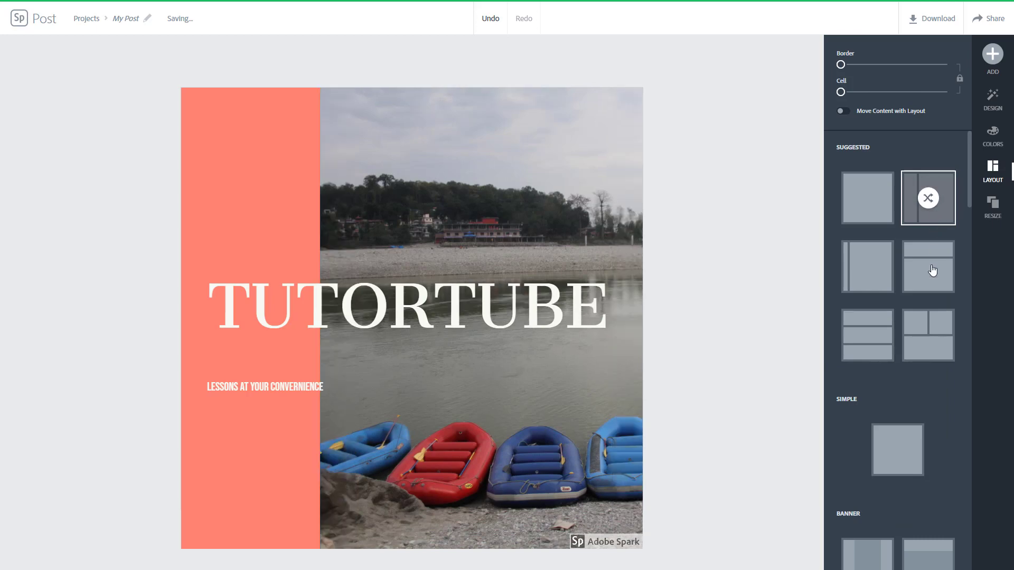
{"action": "left_click", "coordinate": [927, 337]}
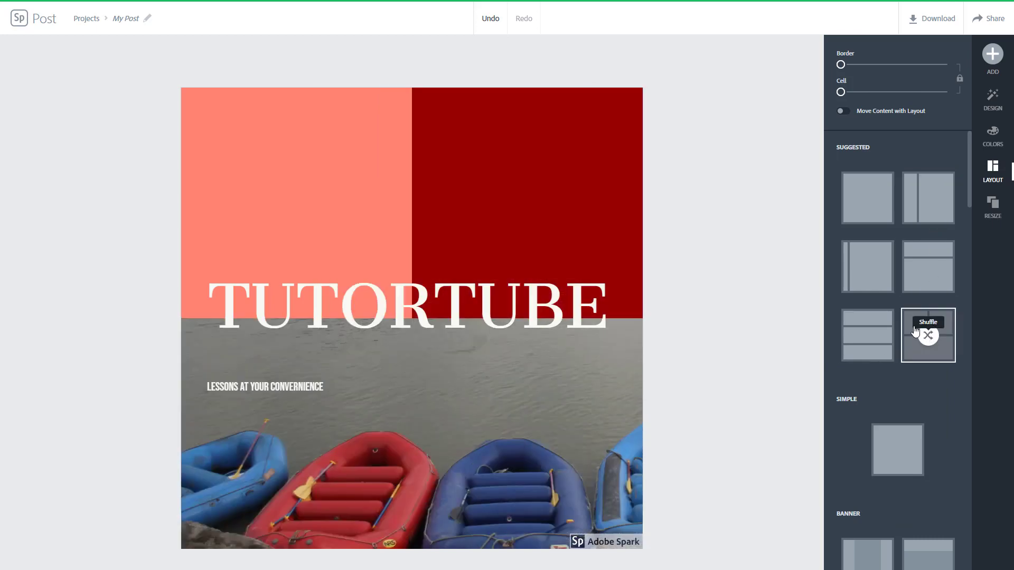
{"action": "left_click", "coordinate": [878, 344]}
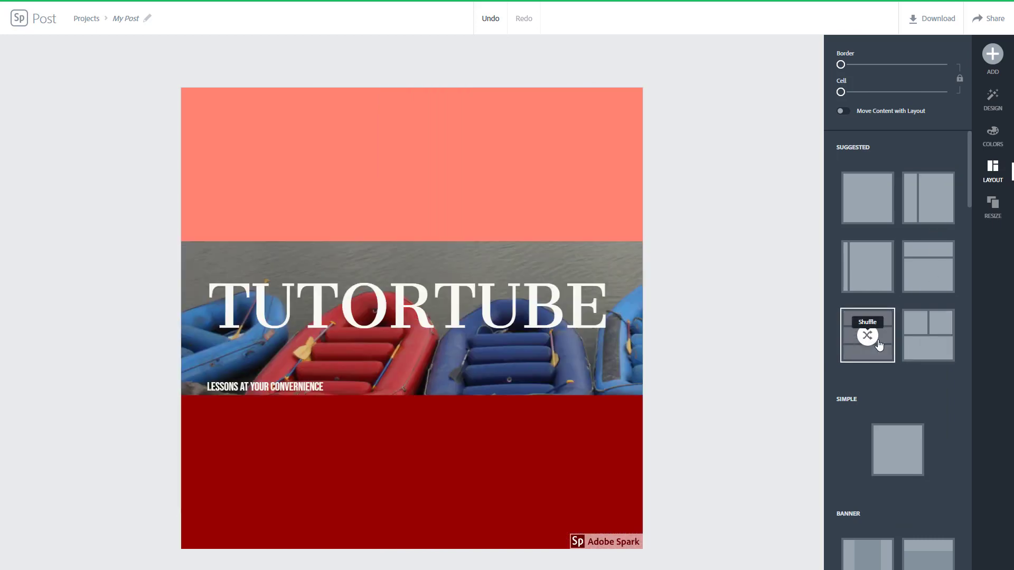
{"action": "scroll", "coordinate": [877, 449], "scroll_direction": "down", "scroll_amount": 4}
{"action": "left_click", "coordinate": [876, 443]}
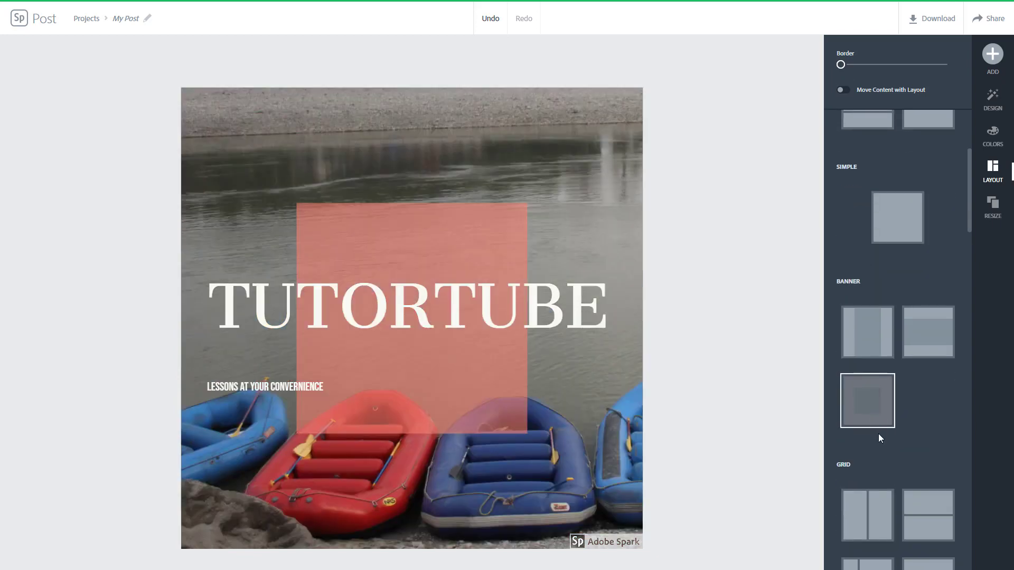
{"action": "scroll", "coordinate": [912, 473], "scroll_direction": "down", "scroll_amount": 2}
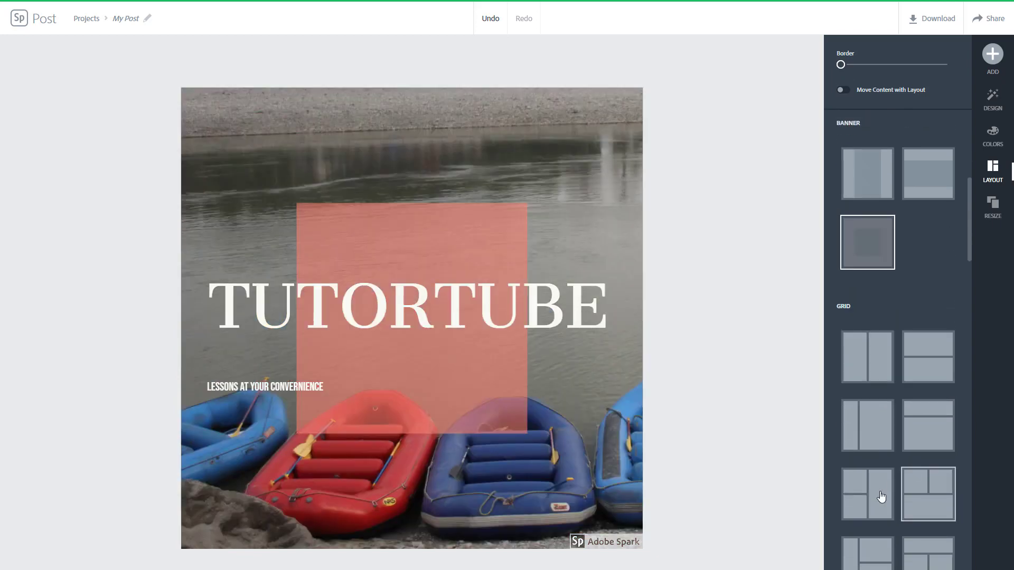
{"action": "left_click", "coordinate": [874, 499]}
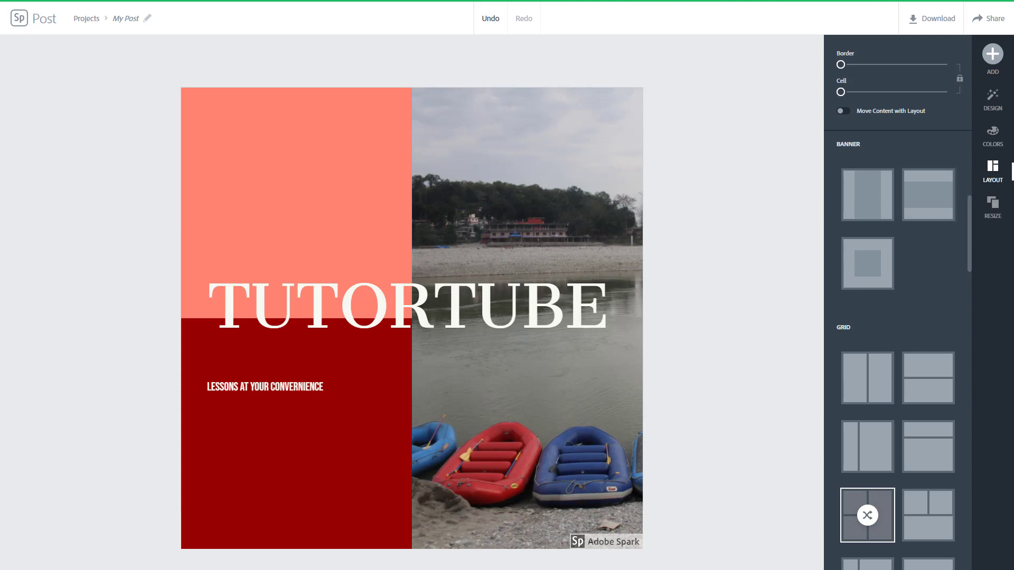
Step: Resize the post to the Blog post format
{"action": "left_click", "coordinate": [996, 206]}
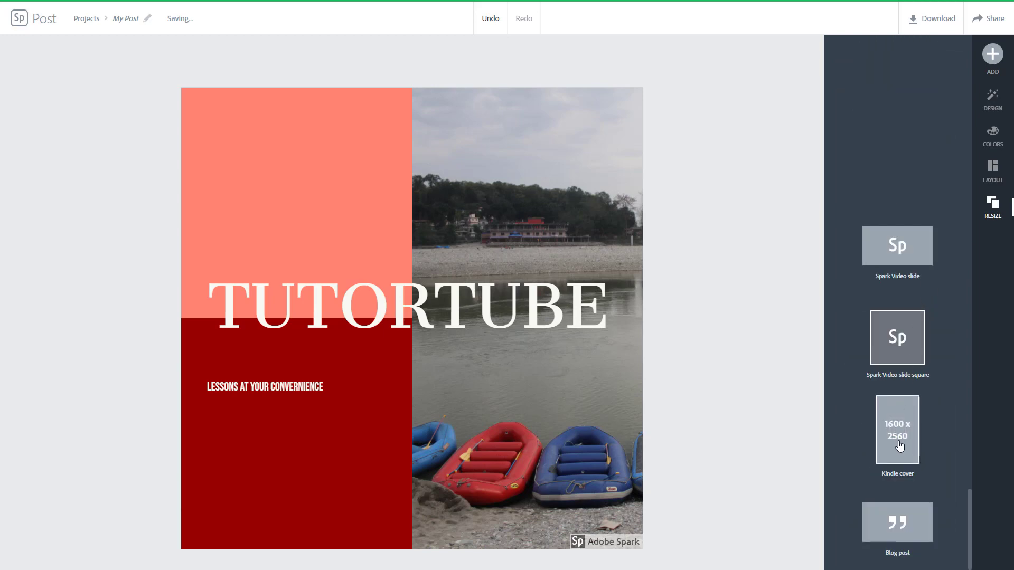
{"action": "left_click", "coordinate": [898, 523]}
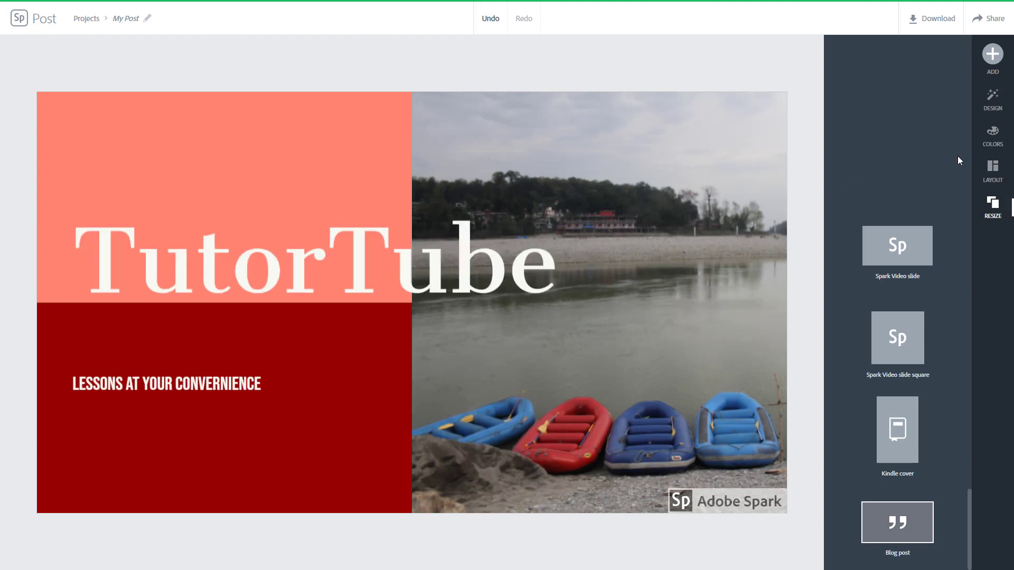
Step: Try two other Decorative palettes on the post and apply the one with pale blue, grey-blue, olive greens and ochre
{"action": "left_click", "coordinate": [993, 134]}
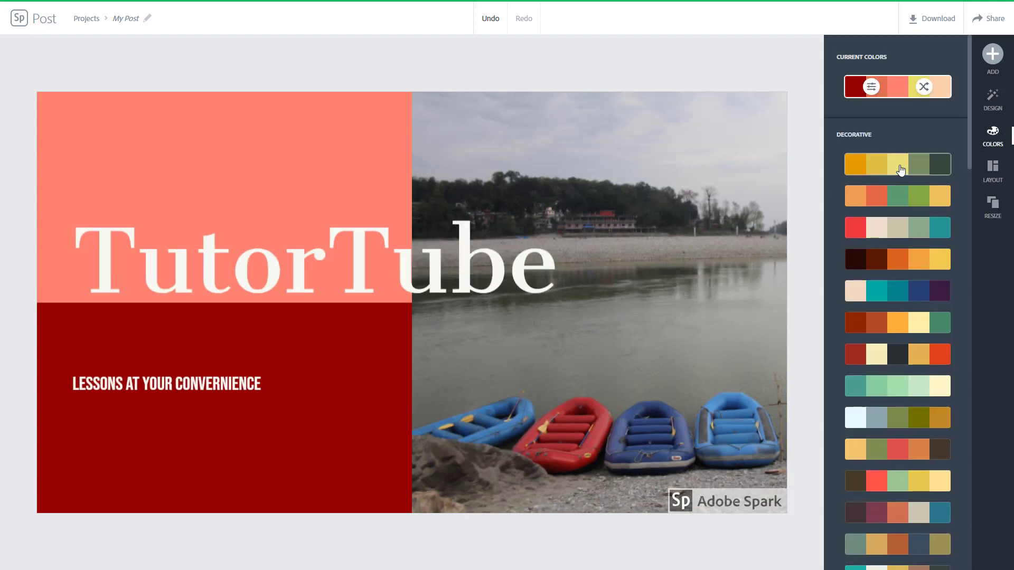
{"action": "left_click", "coordinate": [901, 169]}
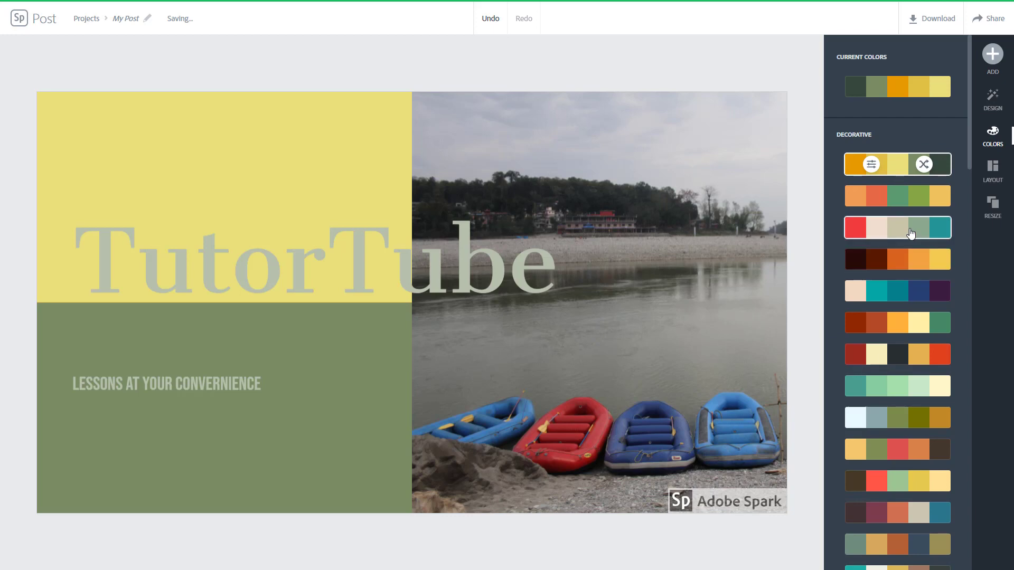
{"action": "left_click", "coordinate": [911, 233]}
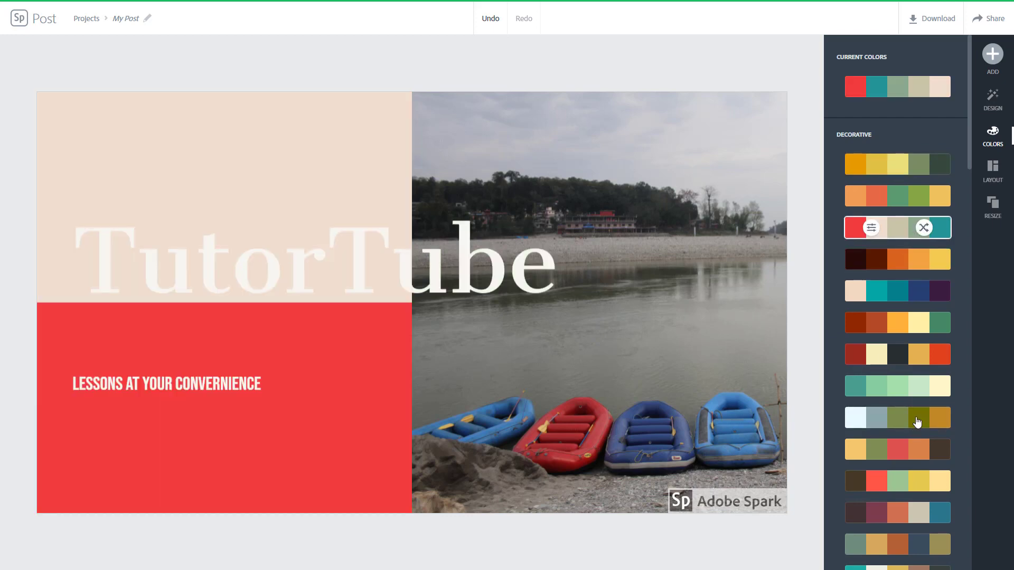
{"action": "left_click", "coordinate": [917, 421]}
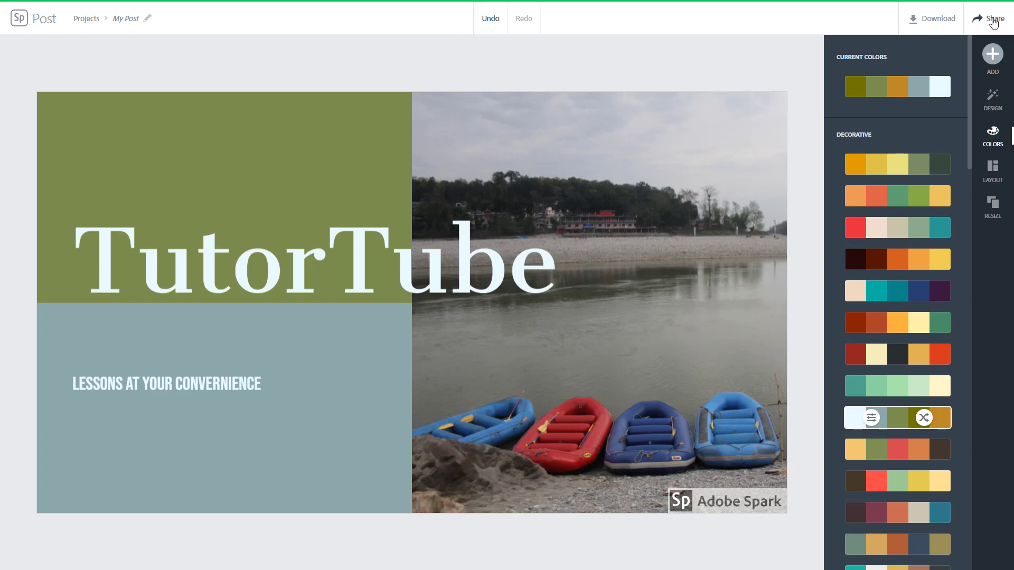
Step: Download the post as a JPG and return to the projects overview
{"action": "left_click", "coordinate": [938, 20]}
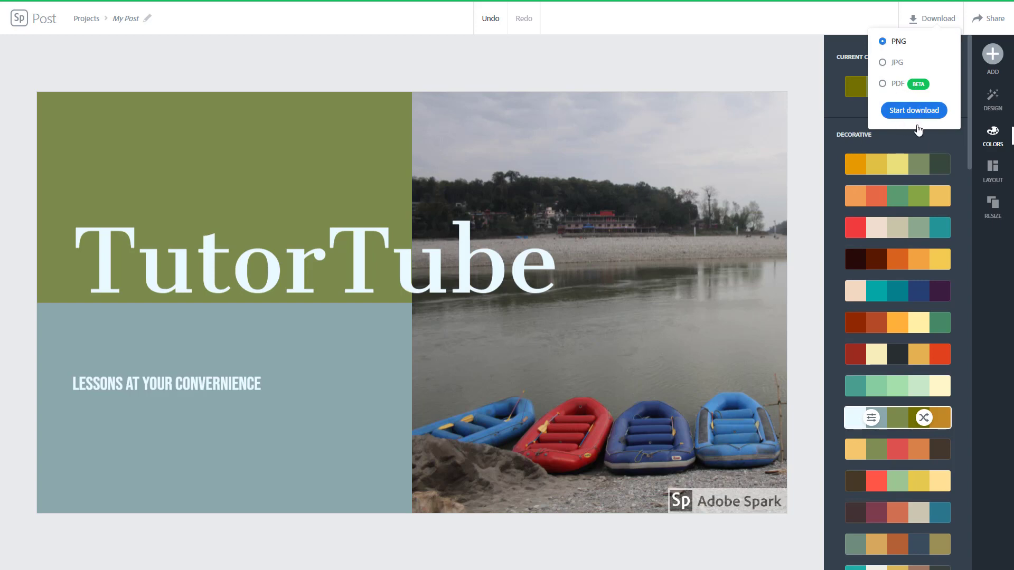
{"action": "left_click", "coordinate": [883, 64]}
{"action": "left_click", "coordinate": [923, 113]}
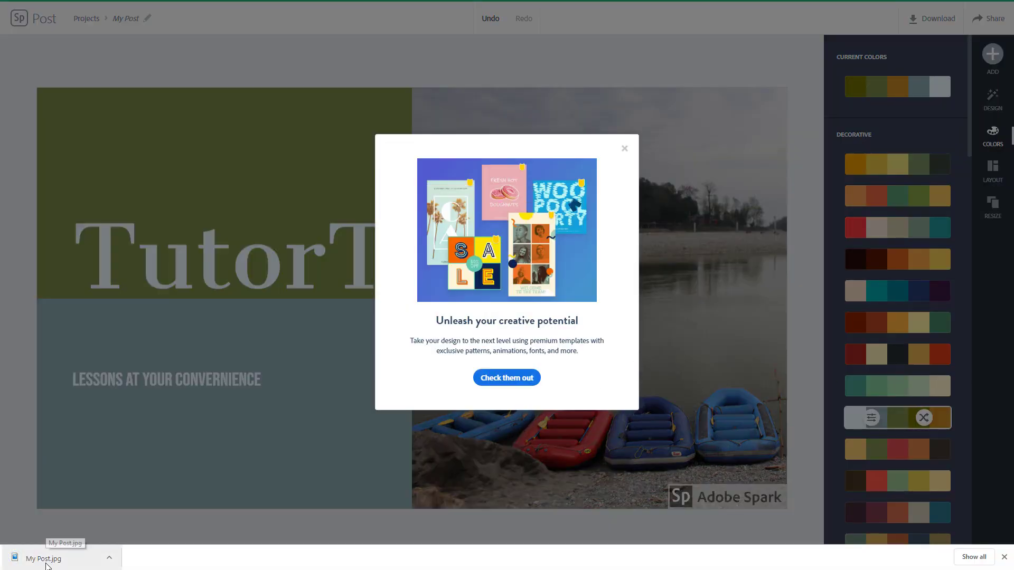
{"action": "left_click", "coordinate": [625, 149]}
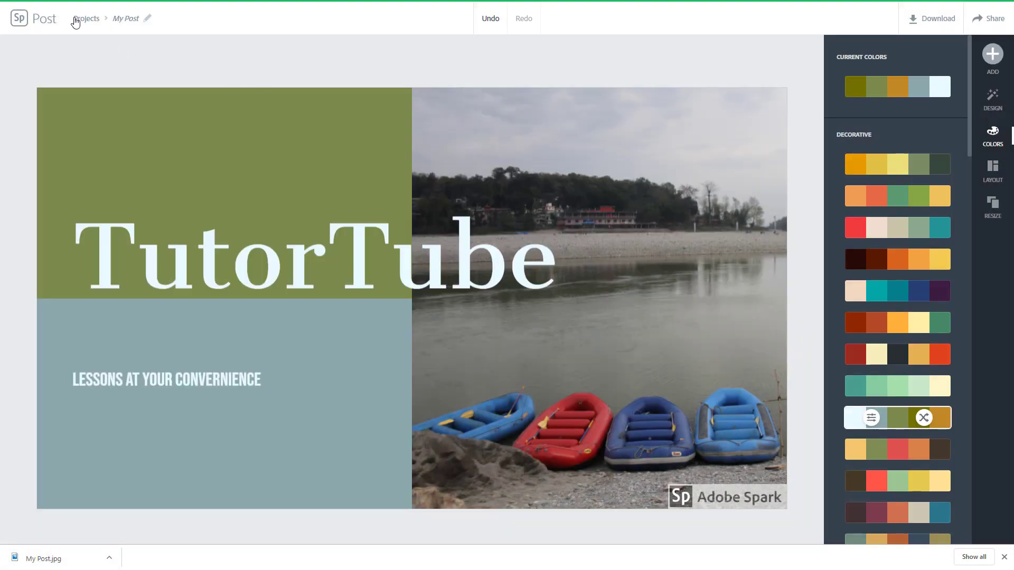
{"action": "left_click", "coordinate": [77, 20]}
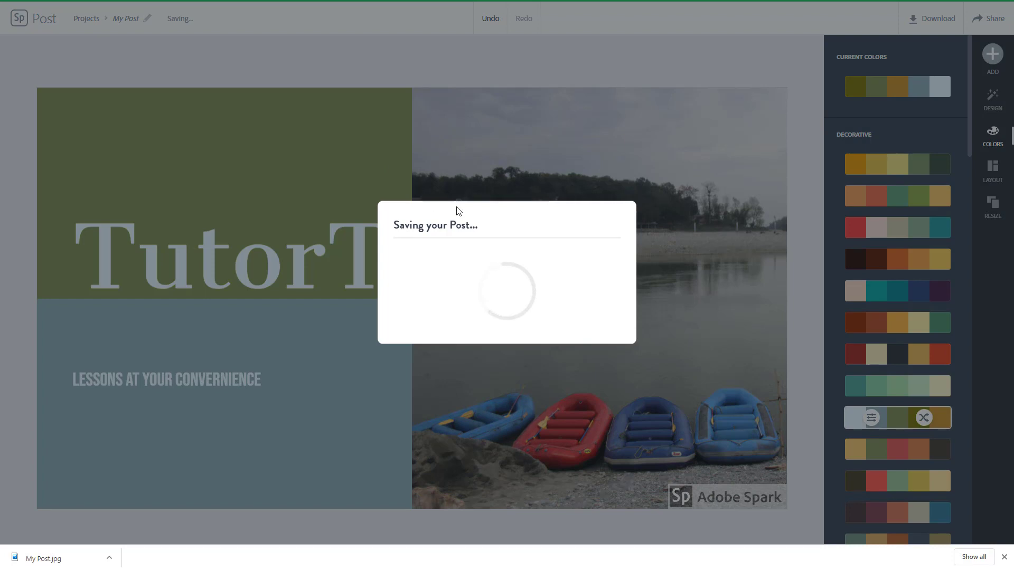